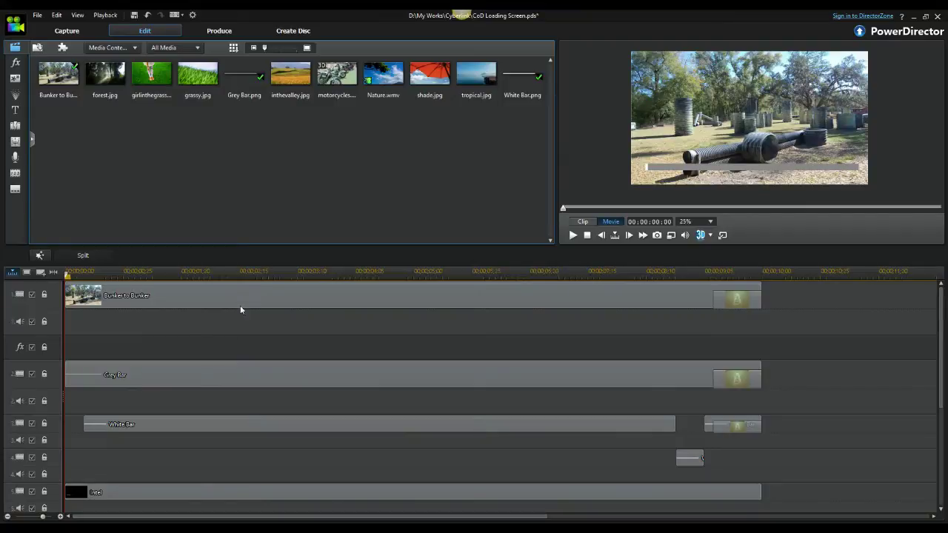
# Step: Play back the finished loading screen project from its start and stop the playback near its end
pyautogui.press('space')
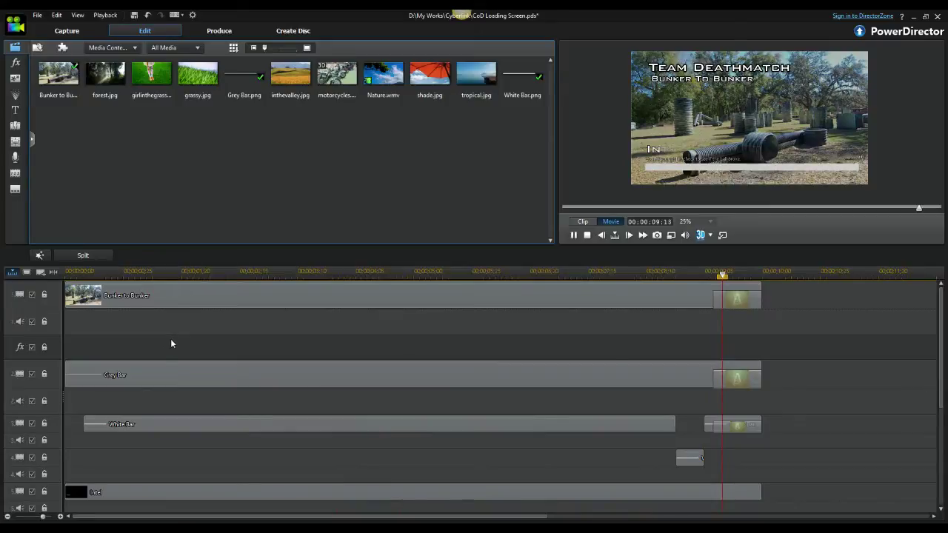
pyautogui.hotkey('ctrl', '/')
# Step: Open the recent project Temp.pds without merging its media library files into the current library
pyautogui.click(37, 15)
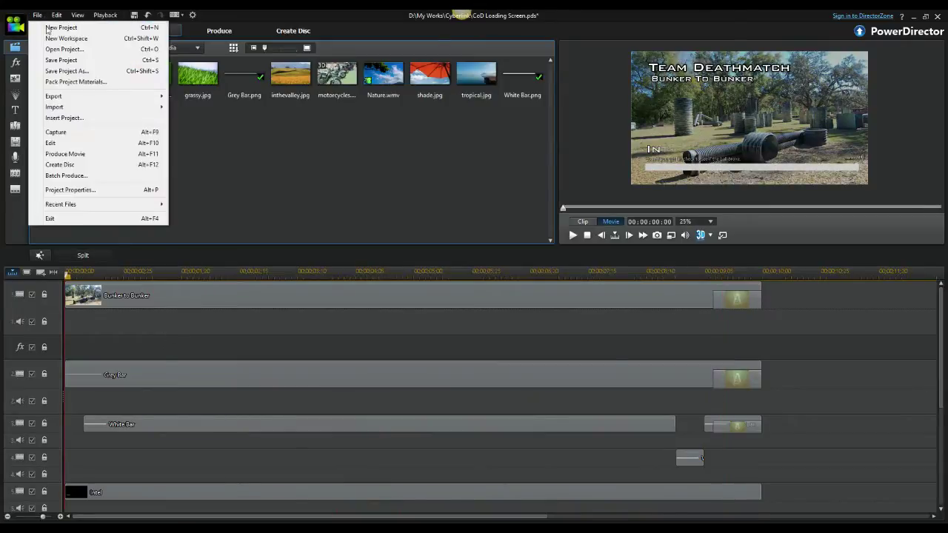
pyautogui.moveTo(118, 205)
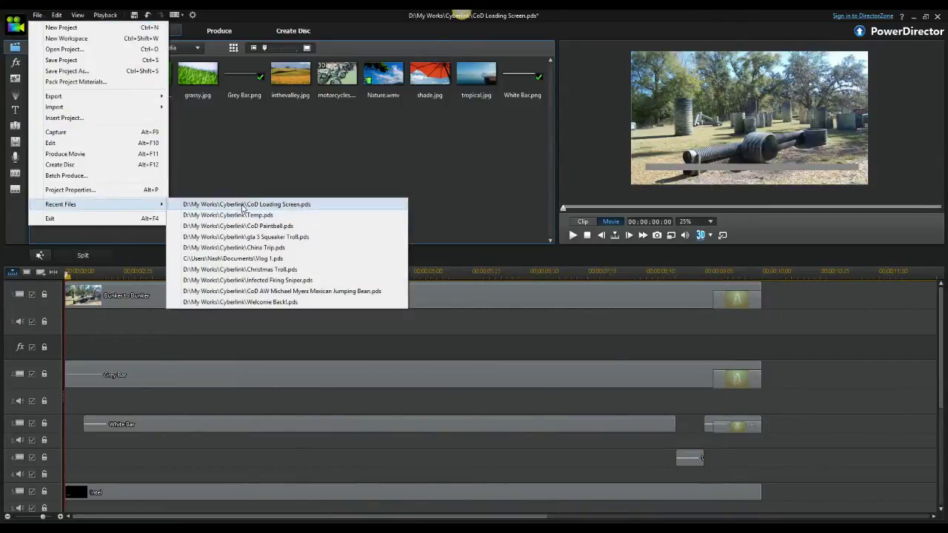
pyautogui.click(247, 215)
pyautogui.click(528, 296)
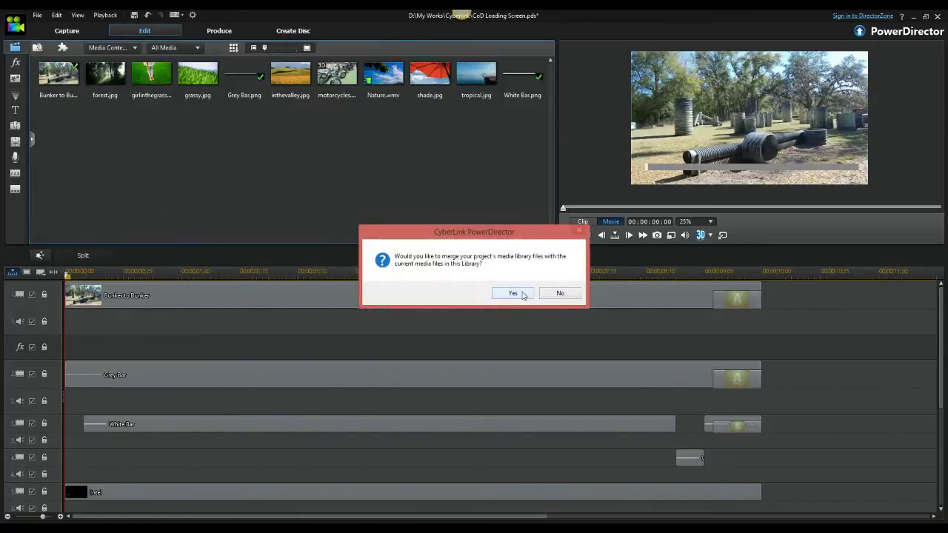
pyautogui.click(565, 294)
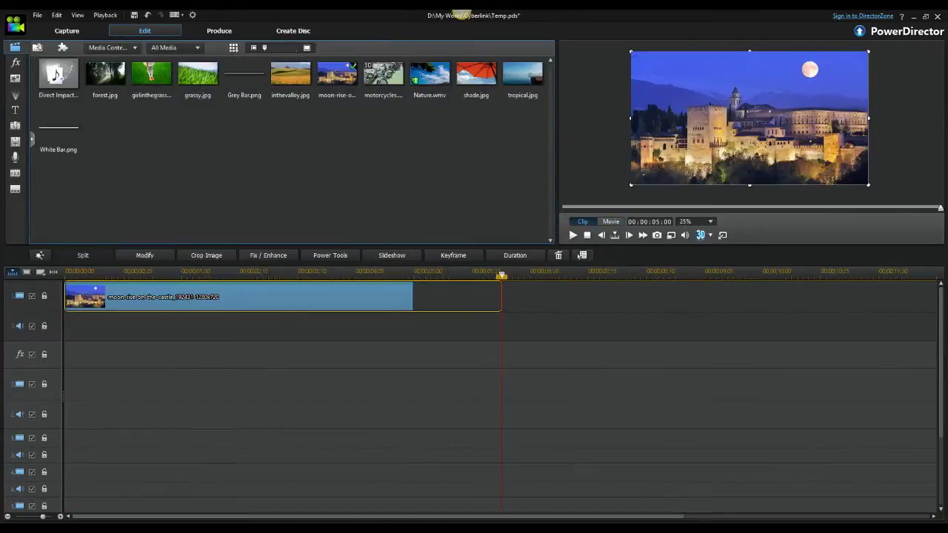
# Step: Extend the castle image on track 1 to 00;00;10;08 and add Grey Bar.png from the start of track 2 with the same length
pyautogui.moveTo(501, 297); pyautogui.dragTo(780, 296)
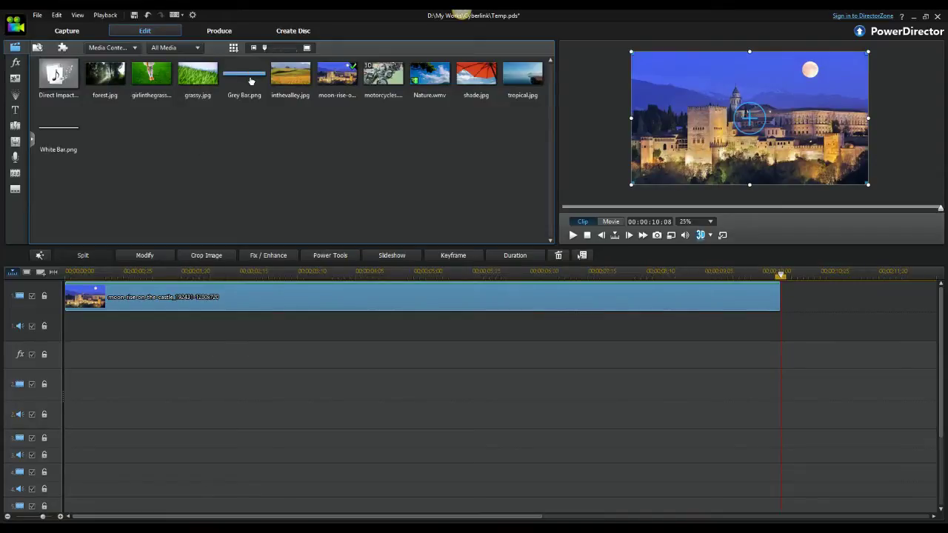
pyautogui.moveTo(246, 74); pyautogui.dragTo(45, 416)
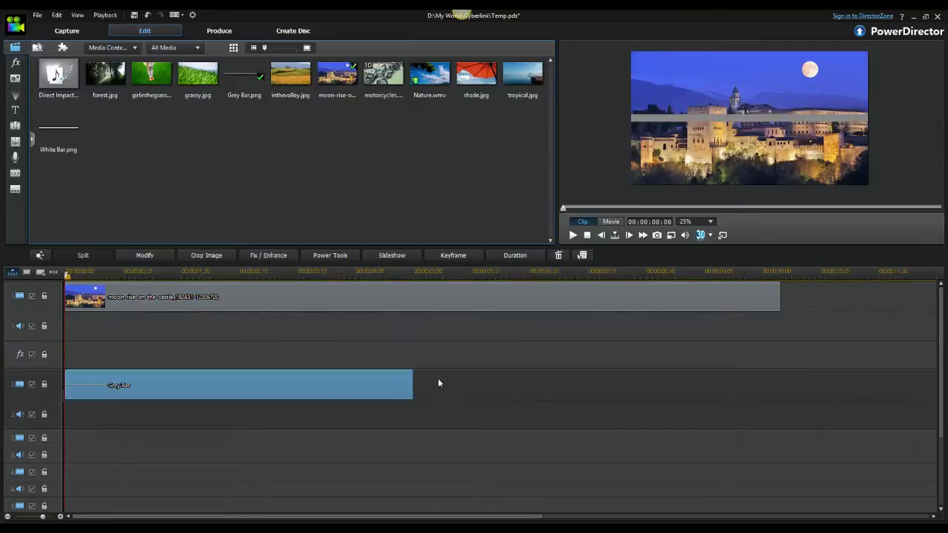
pyautogui.moveTo(412, 386); pyautogui.dragTo(779, 385)
# Step: Place the grey bar near the lower edge of the picture, narrow it slightly, nudge it up in PiP Designer and save
pyautogui.moveTo(645, 119); pyautogui.dragTo(647, 167)
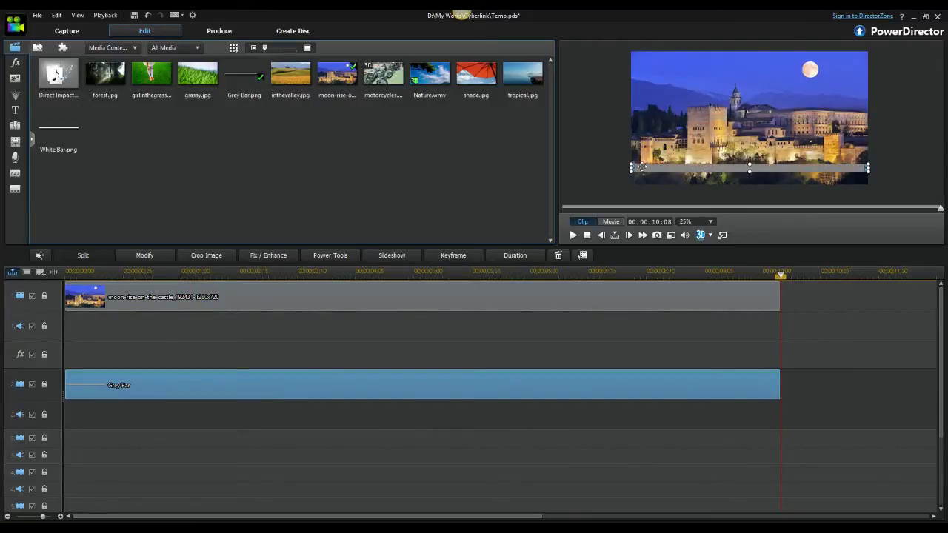
pyautogui.moveTo(630, 168); pyautogui.dragTo(675, 172)
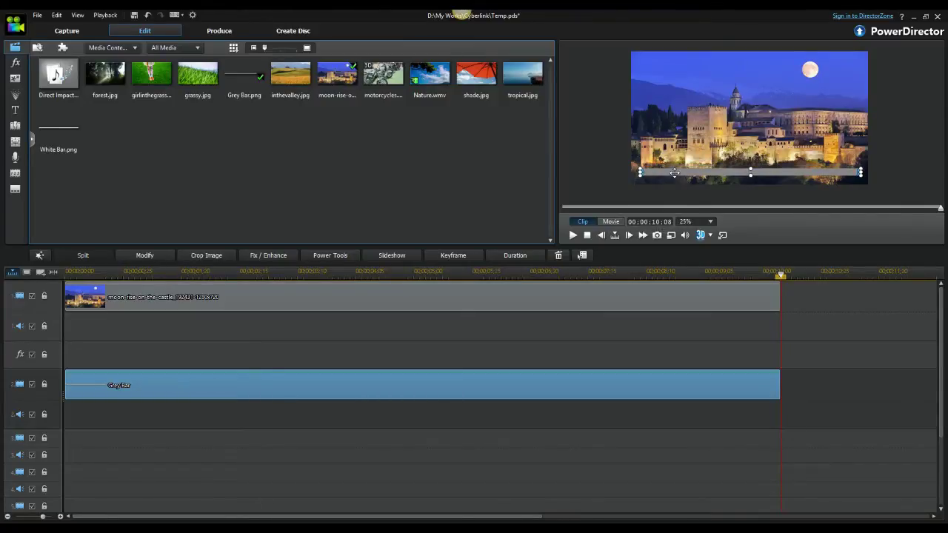
pyautogui.doubleClick(643, 381)
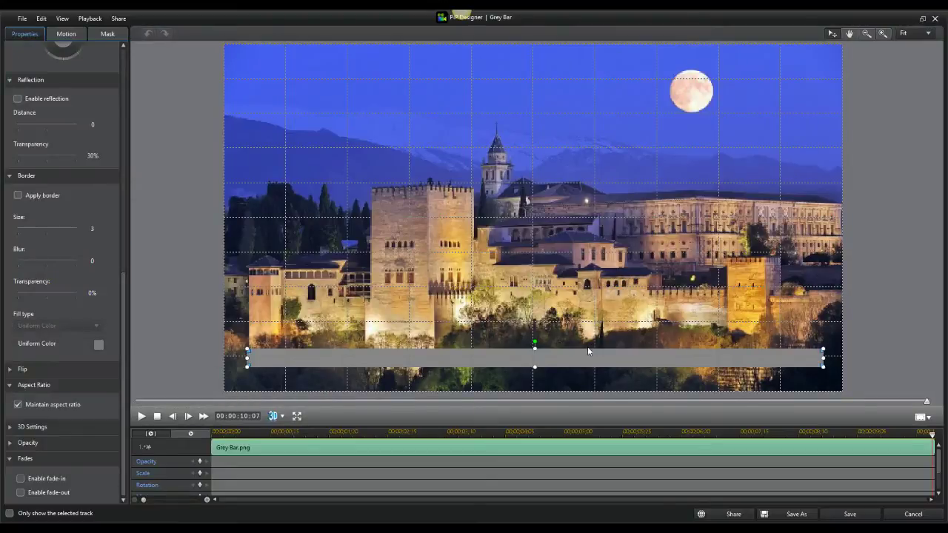
pyautogui.click(583, 357)
pyautogui.moveTo(584, 356); pyautogui.dragTo(584, 347)
pyautogui.click(849, 514)
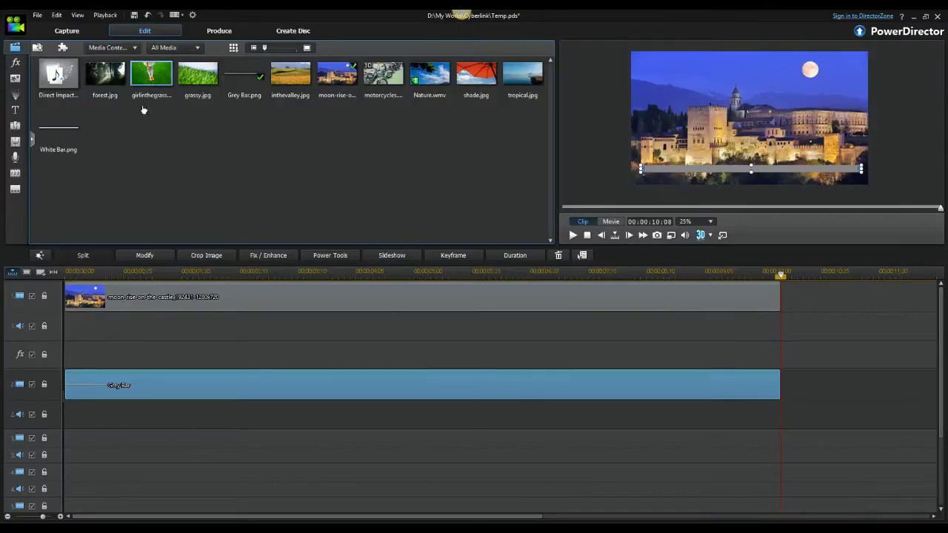
# Step: Add White Bar.png at the start of track 3 and extend it to 00;00;10;08 to match the other clips
pyautogui.moveTo(75, 128); pyautogui.dragTo(83, 440)
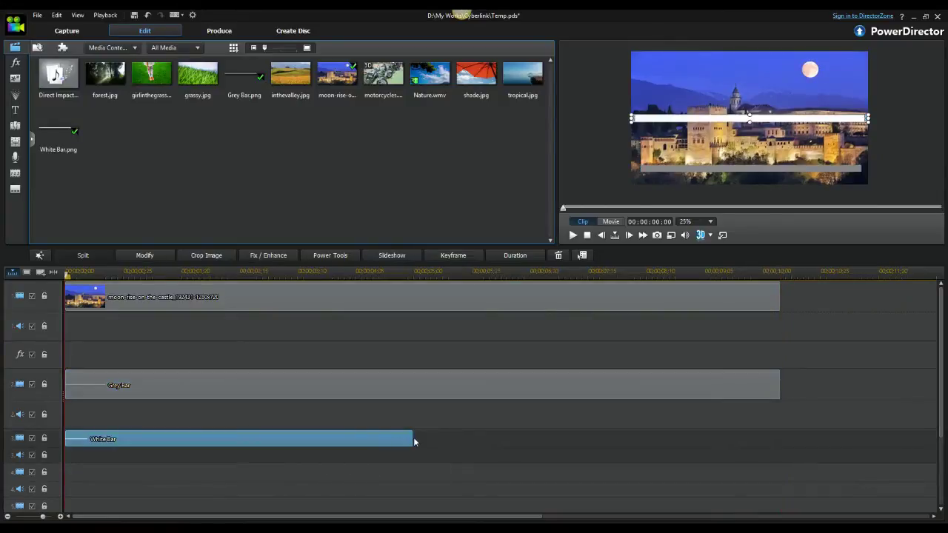
pyautogui.moveTo(412, 439); pyautogui.dragTo(779, 441)
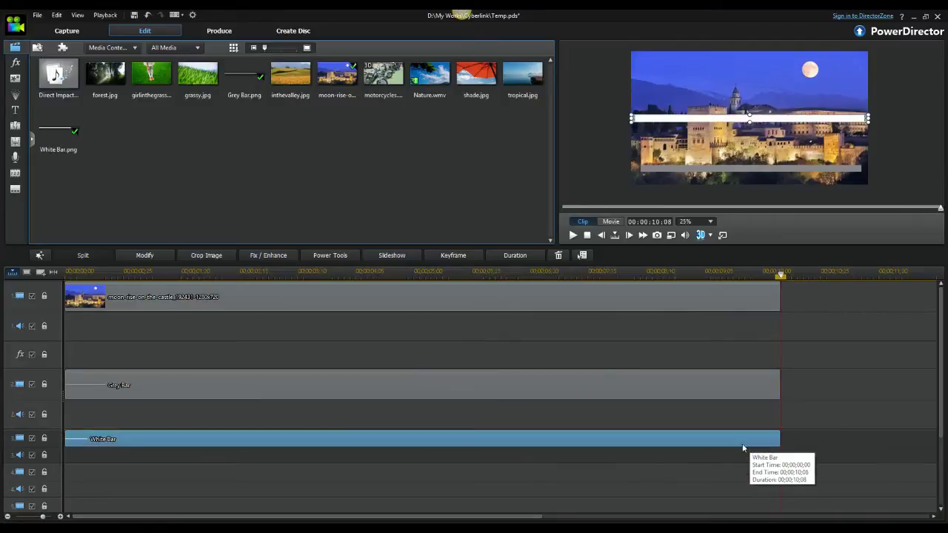
pyautogui.doubleClick(723, 443)
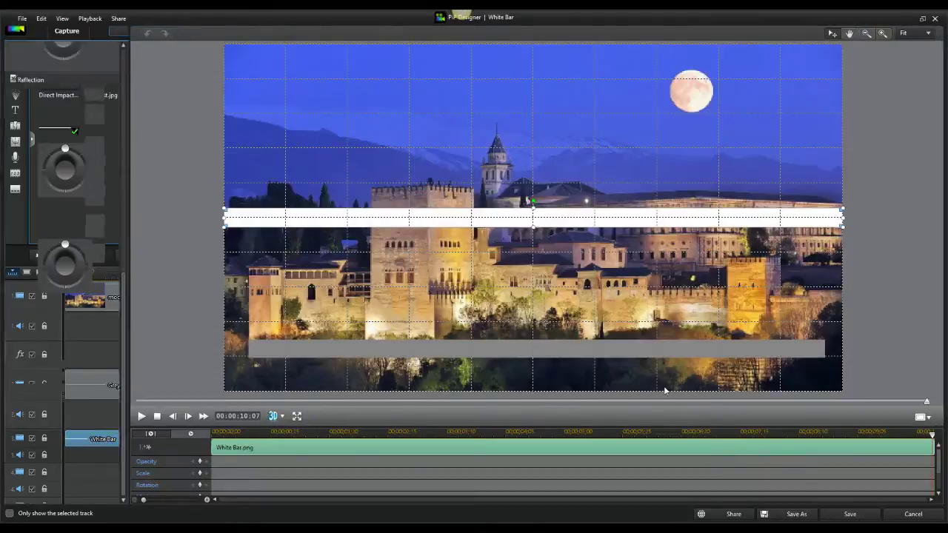
pyautogui.click(913, 514)
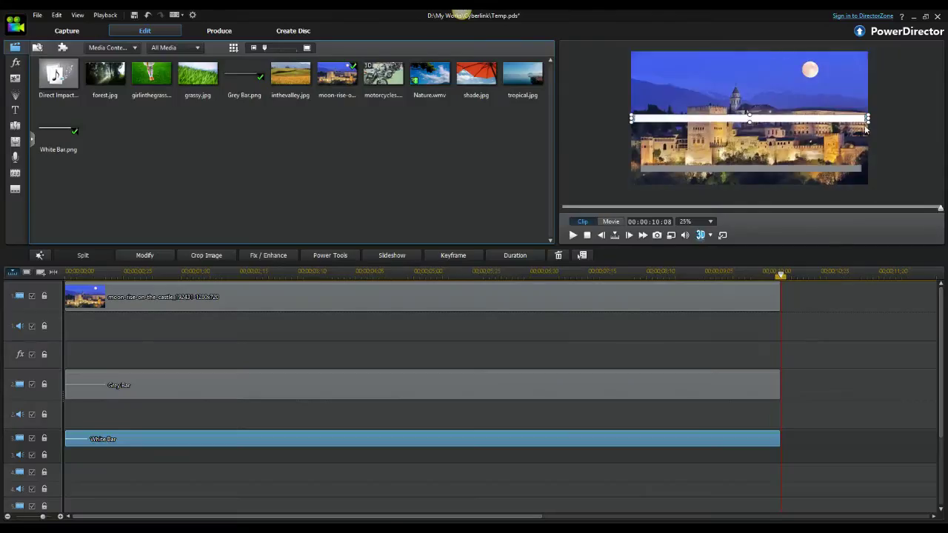
# Step: Move and resize the white bar in the preview so that it exactly covers the grey bar
pyautogui.moveTo(842, 118); pyautogui.dragTo(849, 171)
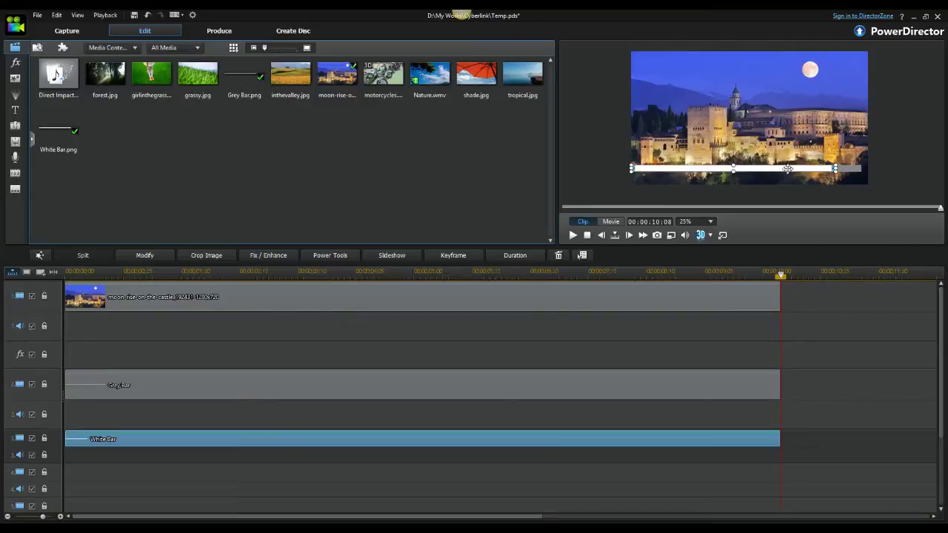
pyautogui.moveTo(786, 169); pyautogui.dragTo(805, 169)
pyautogui.moveTo(813, 169); pyautogui.dragTo(839, 169)
pyautogui.moveTo(639, 169); pyautogui.dragTo(641, 168)
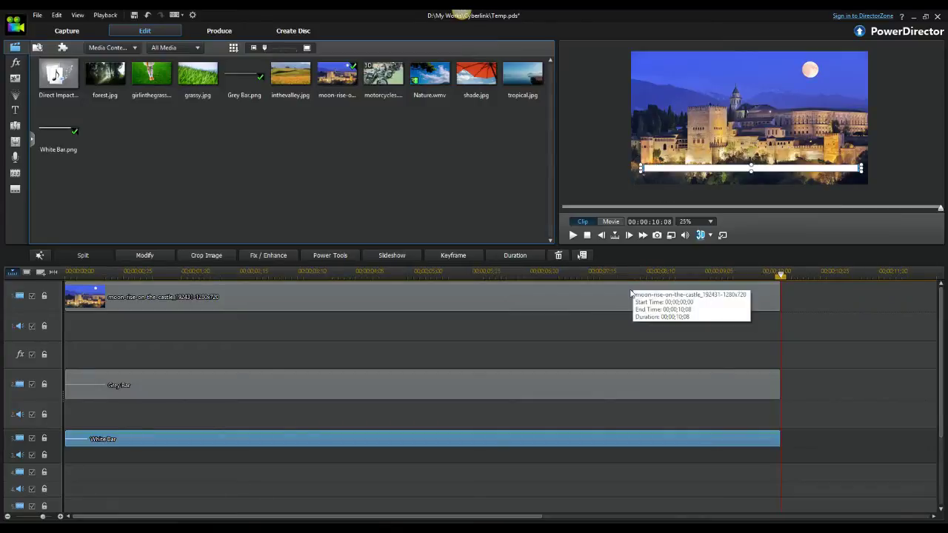
# Step: In PiP Designer, turn off Maintain aspect ratio for the white bar and shrink it at time zero to a sliver at the grey bar's left end
pyautogui.doubleClick(647, 440)
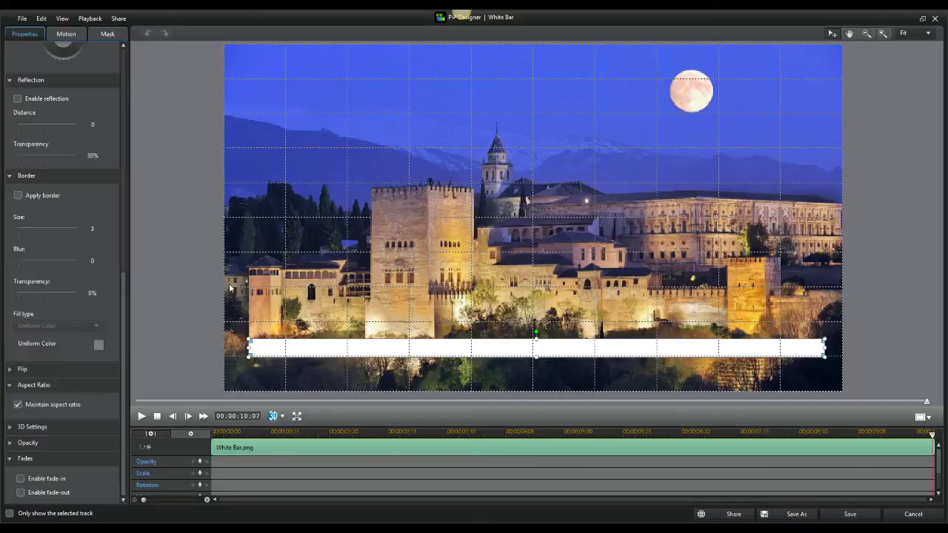
pyautogui.click(18, 405)
pyautogui.press('Home')
pyautogui.moveTo(824, 347); pyautogui.dragTo(196, 364)
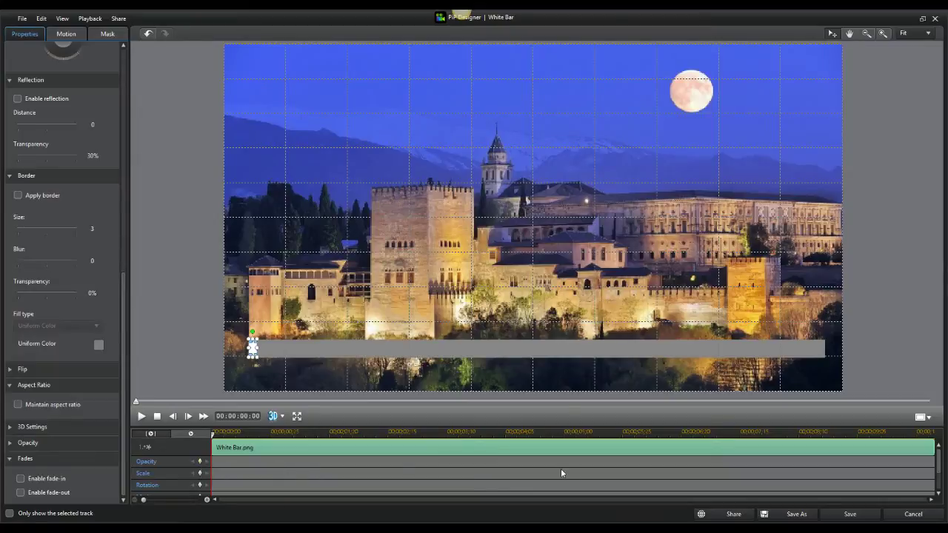
# Step: Keyframe the white bar's small size at the start, stretch it across the full grey bar at 00;00;10;08, and save the animation
pyautogui.moveTo(942, 471); pyautogui.dragTo(938, 480)
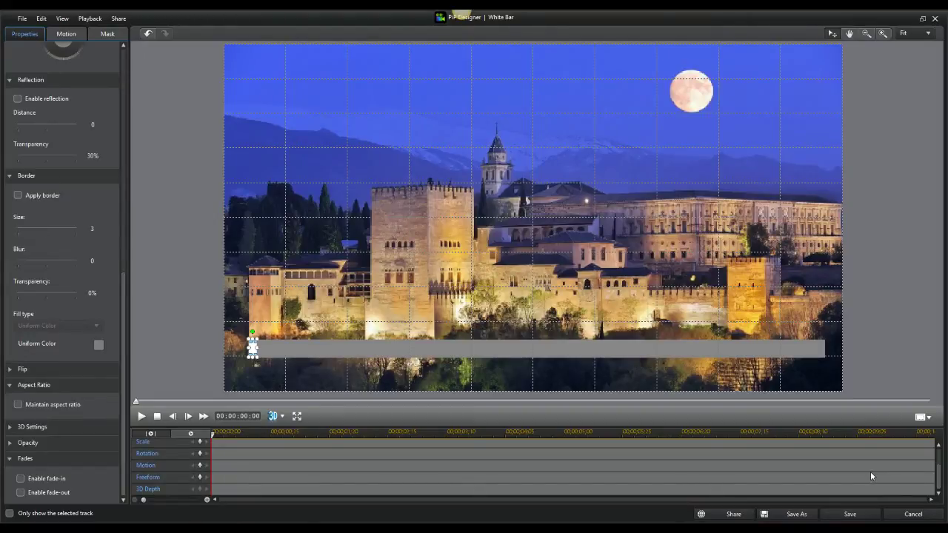
pyautogui.click(199, 443)
pyautogui.click(207, 449)
pyautogui.moveTo(253, 346); pyautogui.dragTo(826, 348)
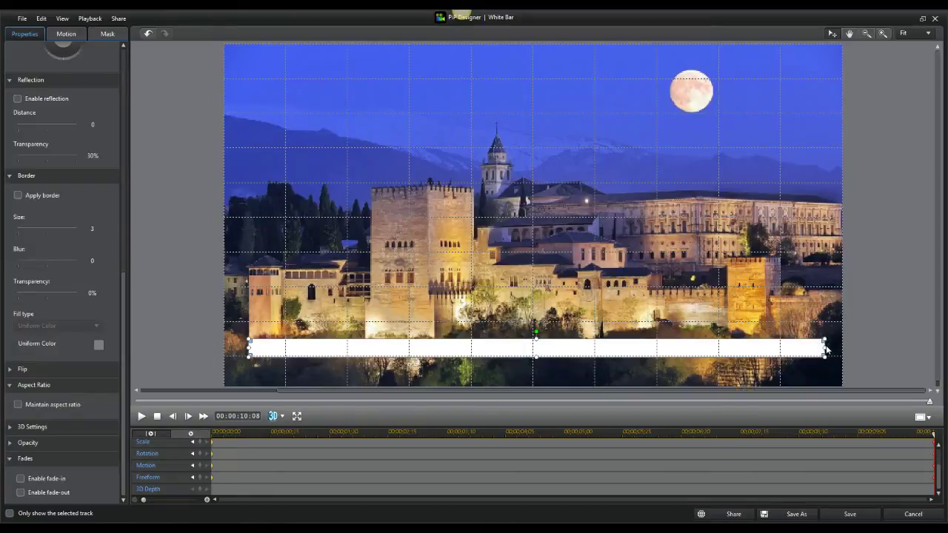
pyautogui.click(850, 514)
# Step: Play the timeline from near the beginning to check the loading bar's fill animation
pyautogui.click(104, 274)
pyautogui.press('space')
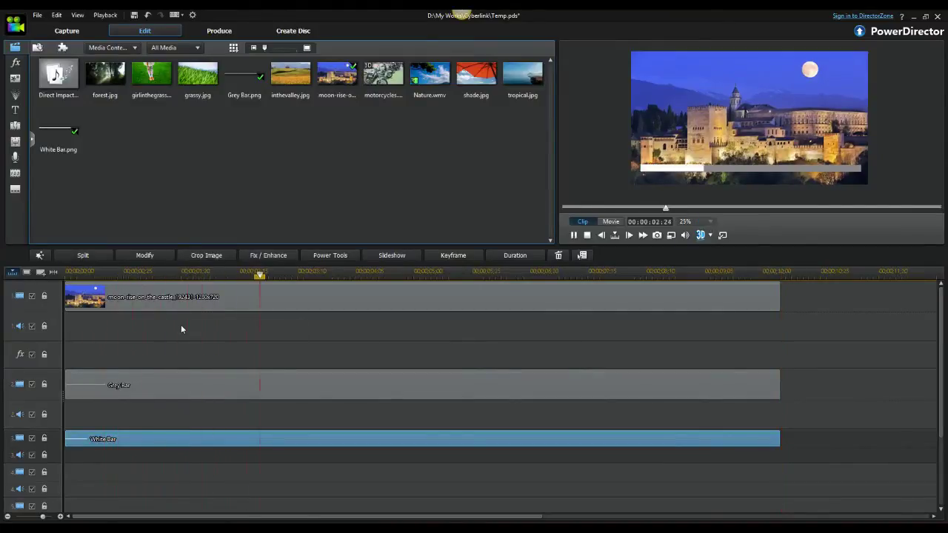
pyautogui.press('space')
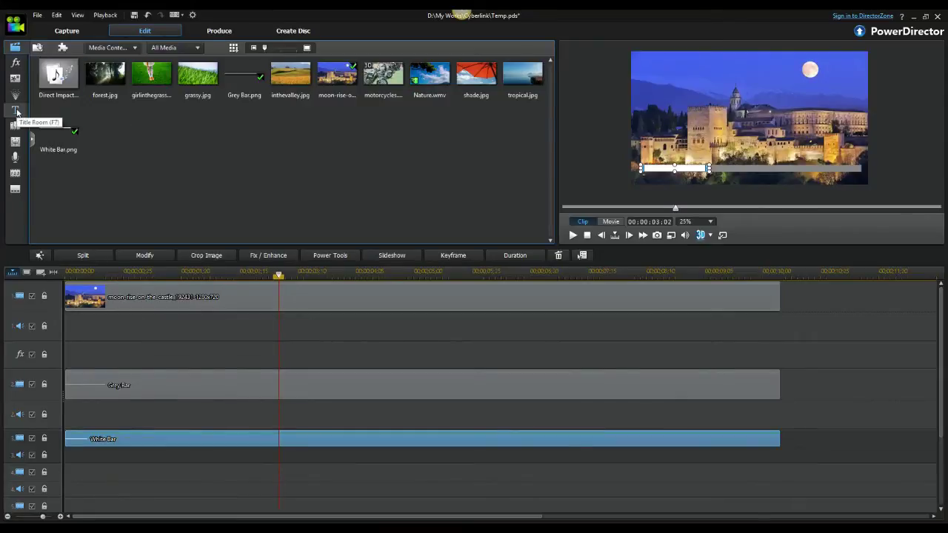
# Step: Add a title clip on track 4 lasting to 00;00;10;08 and change its text to "Team Deathmatch"
pyautogui.click(15, 111)
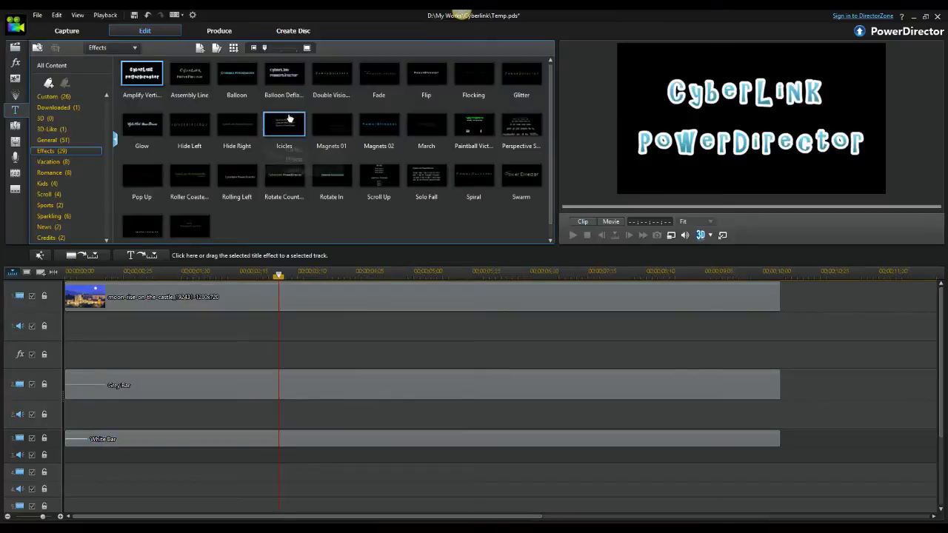
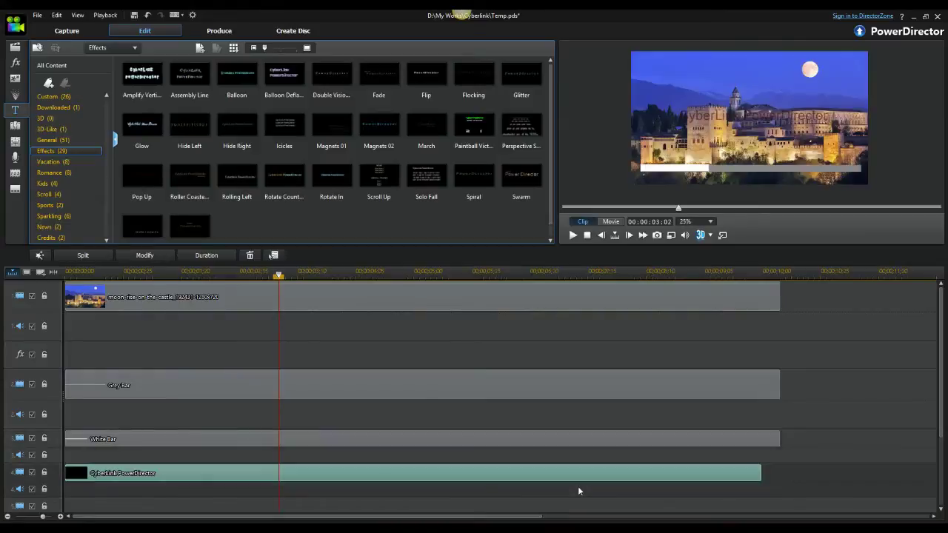
pyautogui.moveTo(761, 478); pyautogui.dragTo(780, 476)
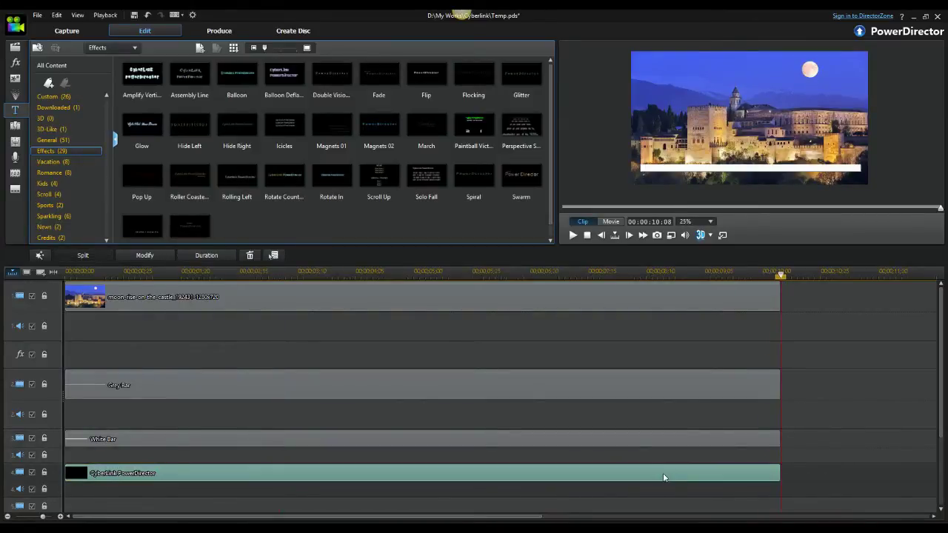
pyautogui.doubleClick(750, 144)
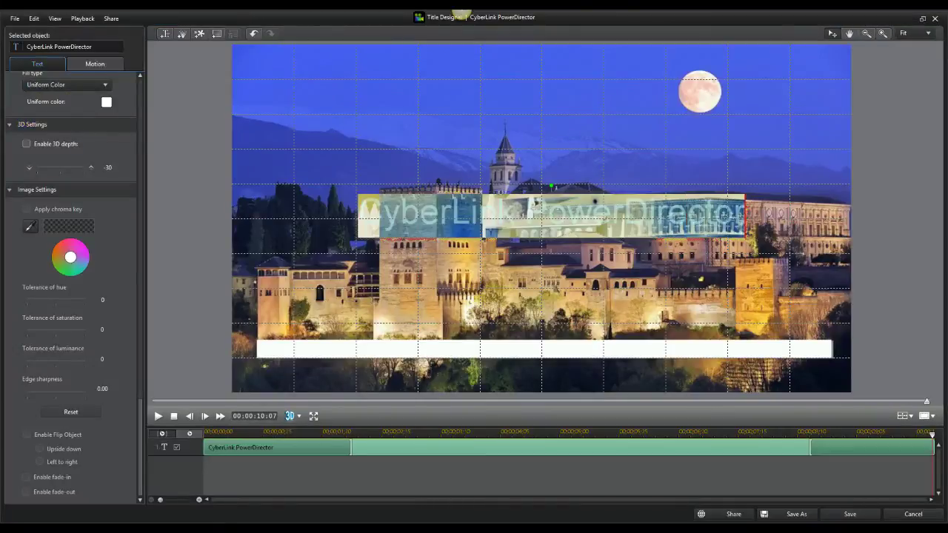
pyautogui.moveTo(141, 403); pyautogui.dragTo(140, 202)
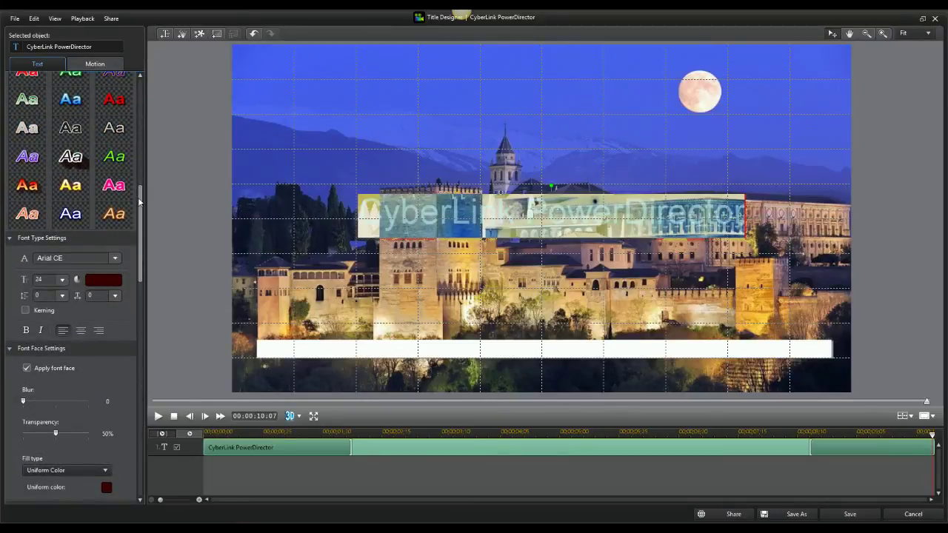
pyautogui.write('Team Deathmatch')
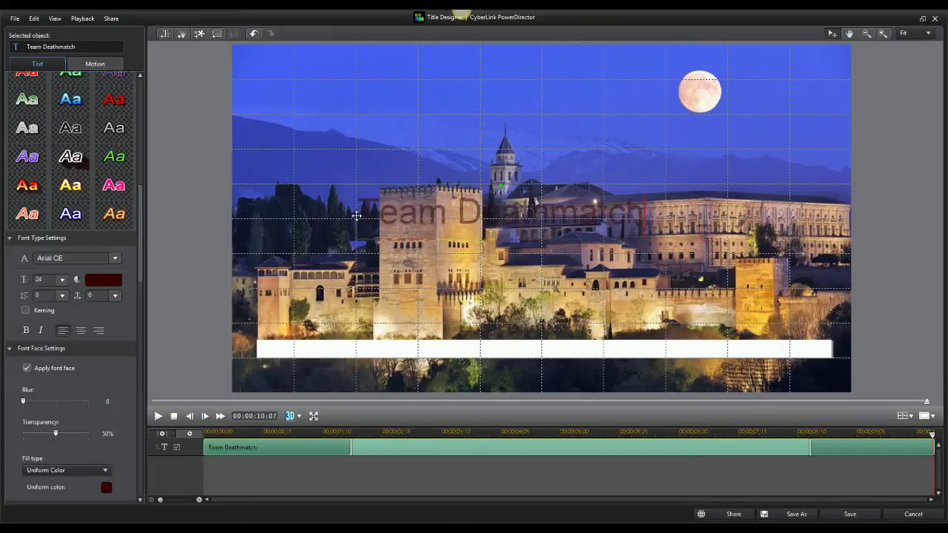
# Step: Set the whole title text's font face transparency to 0% and its color to white
pyautogui.hotkey('ctrl', 'a')
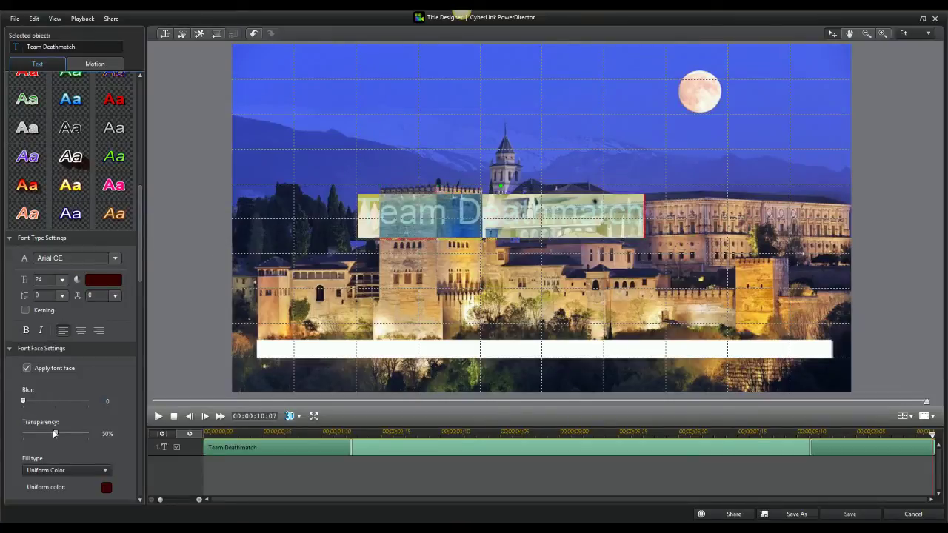
pyautogui.moveTo(56, 434); pyautogui.dragTo(5, 429)
pyautogui.click(96, 279)
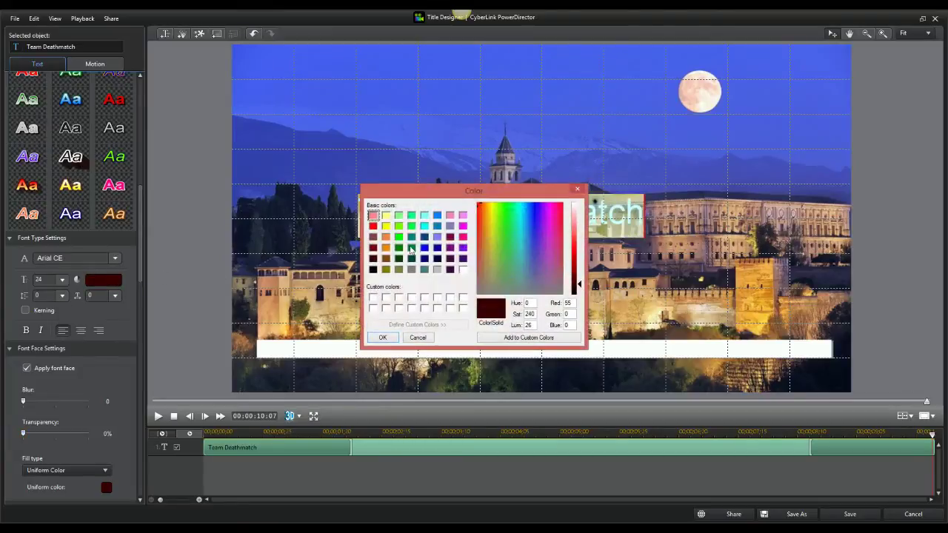
pyautogui.click(463, 269)
pyautogui.click(383, 337)
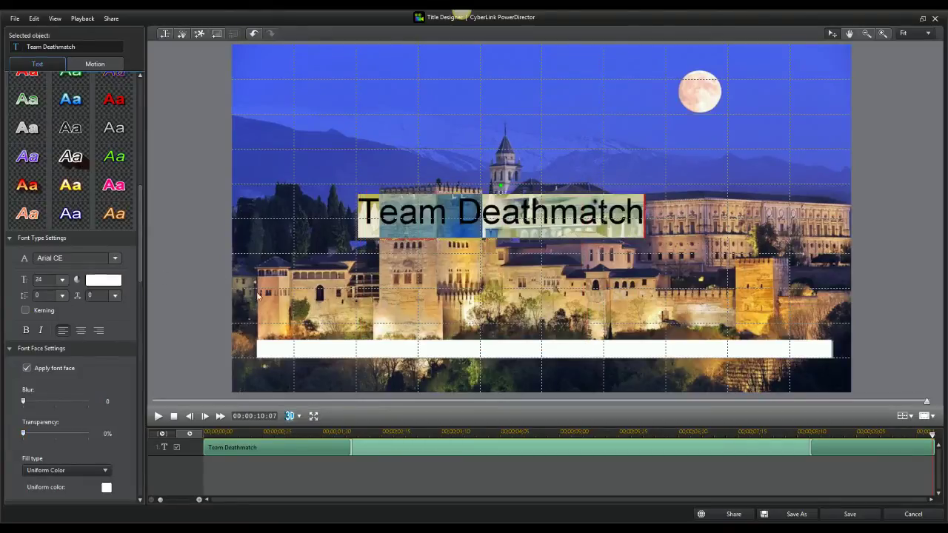
# Step: Change the "Team Deathmatch" text to the BankGothic Md BT font at size 28
pyautogui.click(114, 257)
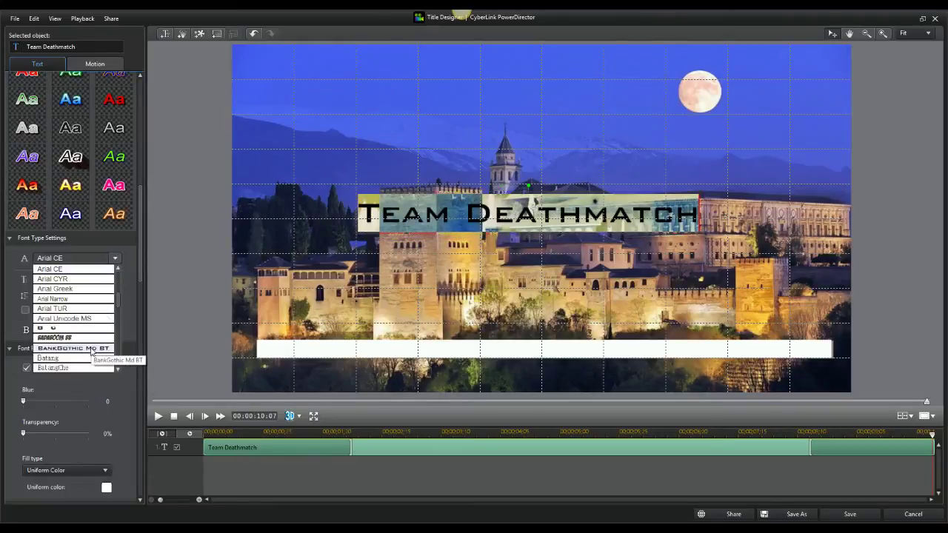
pyautogui.click(74, 348)
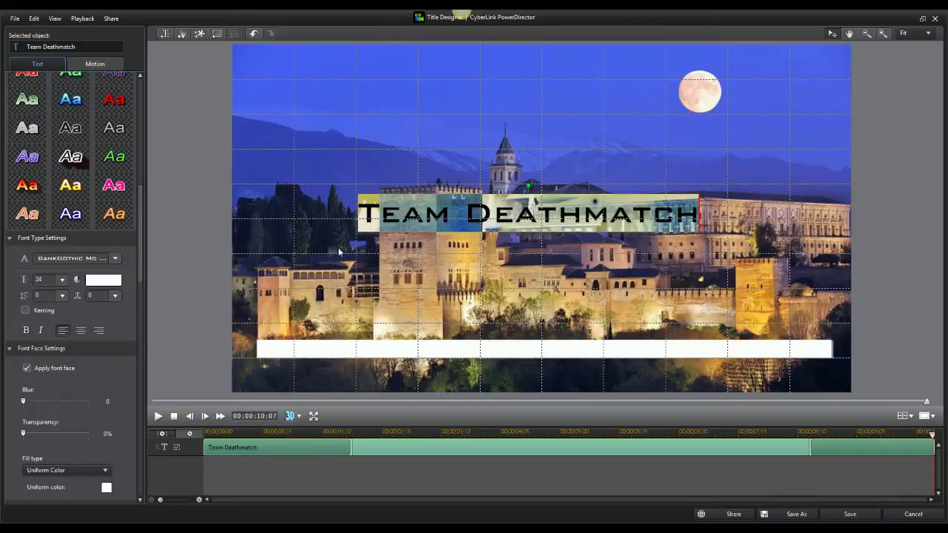
pyautogui.click(62, 280)
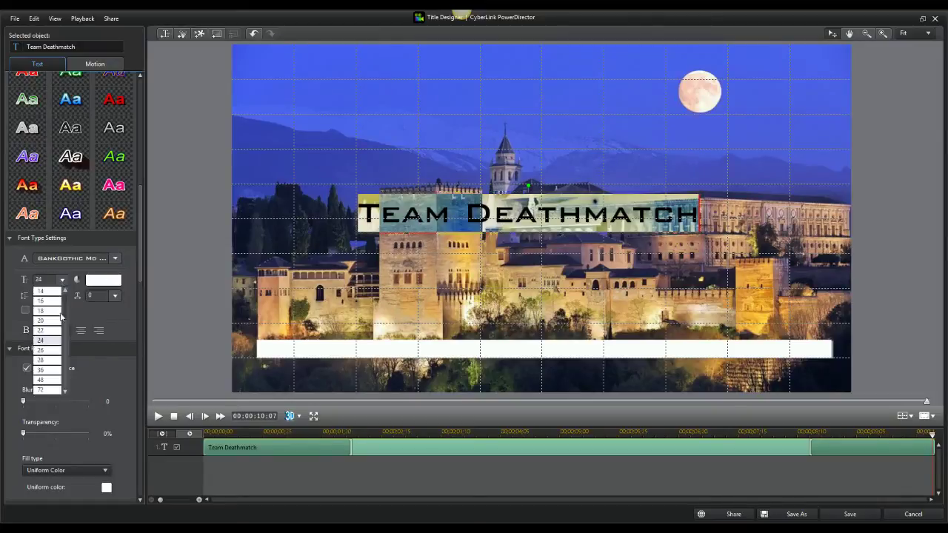
pyautogui.click(51, 360)
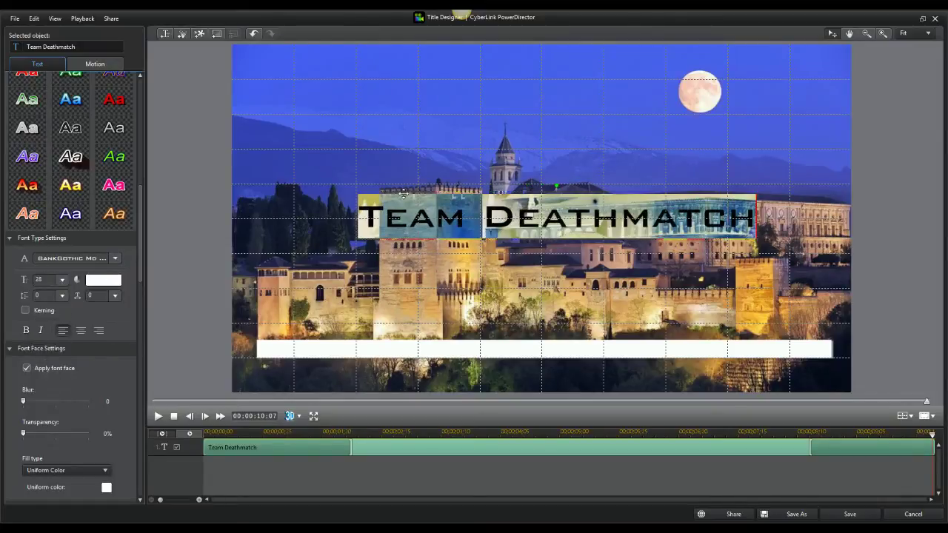
# Step: Move the "Team Deathmatch" title up into the sky area, aligning its left edge with the start of the white bar
pyautogui.click(317, 97)
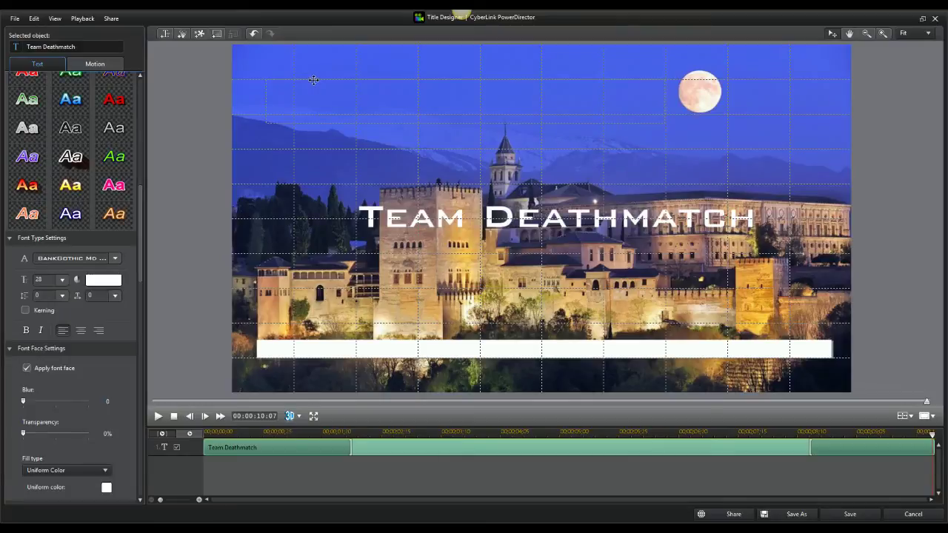
pyautogui.moveTo(315, 81); pyautogui.dragTo(315, 81)
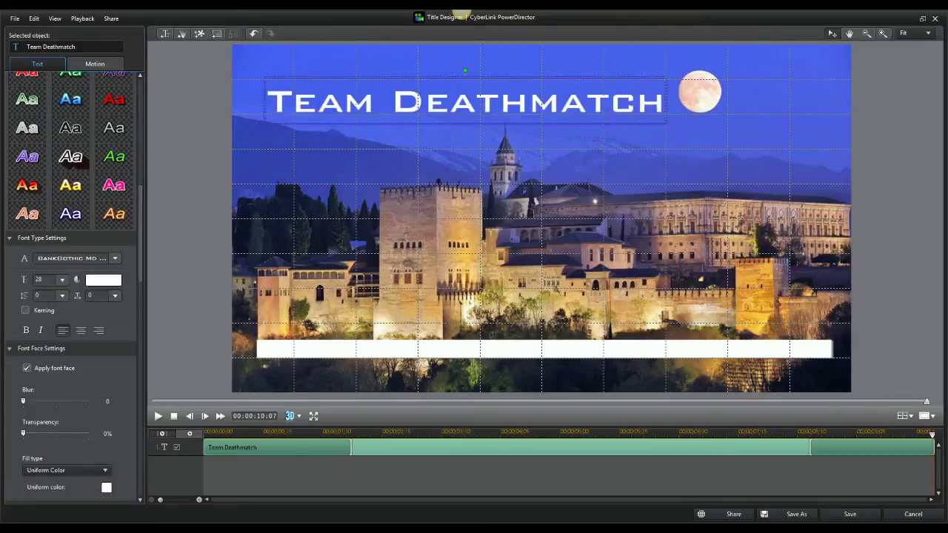
pyautogui.click(299, 75)
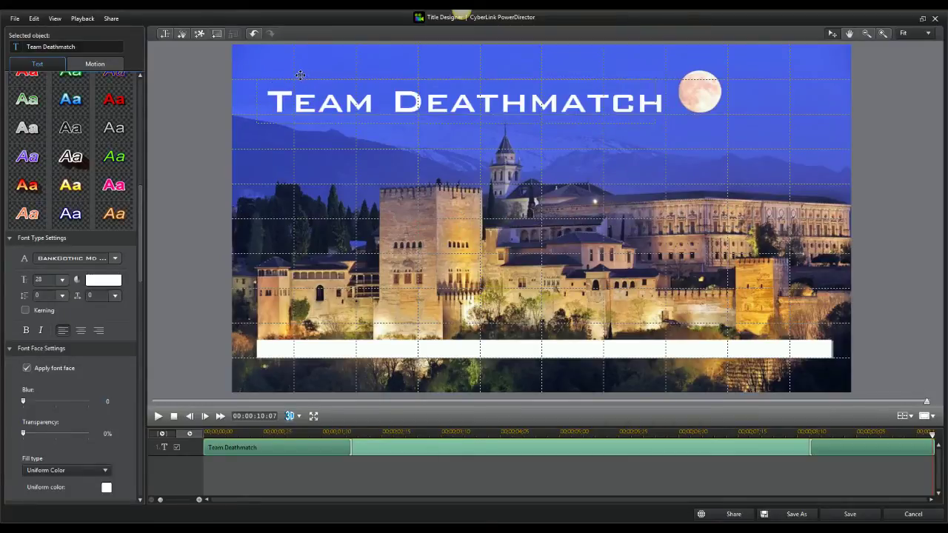
pyautogui.click(300, 75)
# Step: Apply a black uniform-color border to the whole "Team Deathmatch" text and save the title
pyautogui.hotkey('shift', 'Right')
pyautogui.hotkey('shift', 'Right')
pyautogui.hotkey('shift', 'Right')
pyautogui.hotkey('shift', 'Right')
pyautogui.hotkey('shift', 'Right')
pyautogui.hotkey('shift', 'Right')
pyautogui.hotkey('shift', 'Right')
pyautogui.hotkey('shift', 'Right')
pyautogui.hotkey('shift', 'Right')
pyautogui.hotkey('shift', 'Right')
pyautogui.hotkey('shift', 'Right')
pyautogui.hotkey('shift', 'Right')
pyautogui.hotkey('shift', 'Right')
pyautogui.hotkey('shift', 'Right')
pyautogui.hotkey('shift', 'Right')
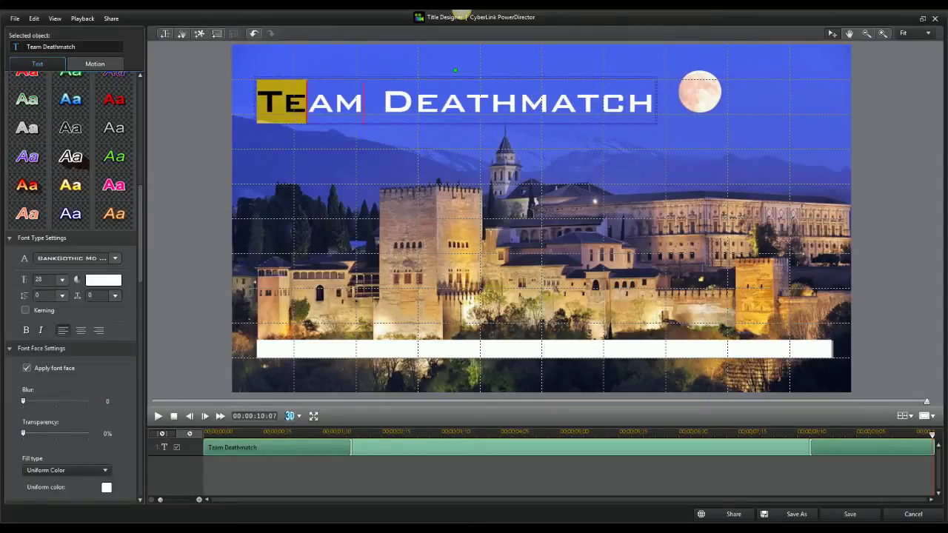
pyautogui.scroll(-10, 69, 377)
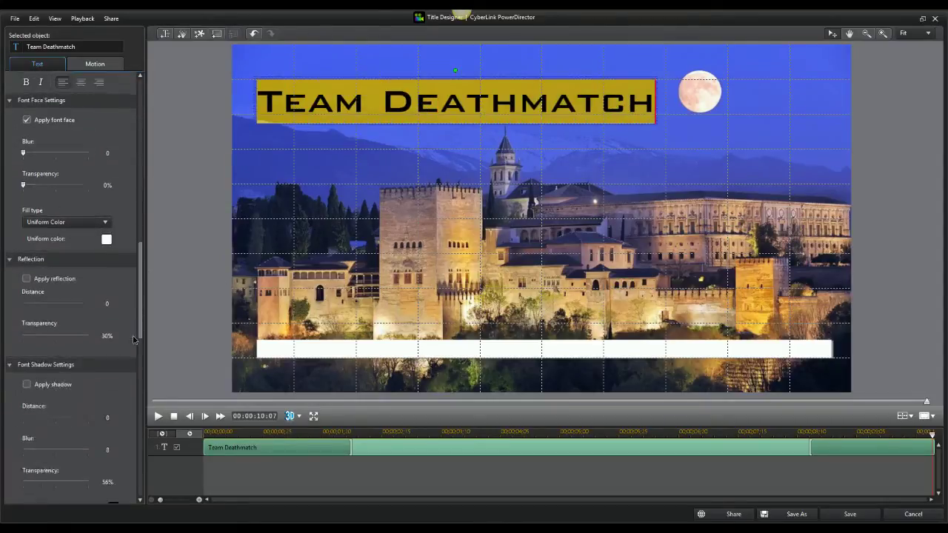
pyautogui.click(26, 352)
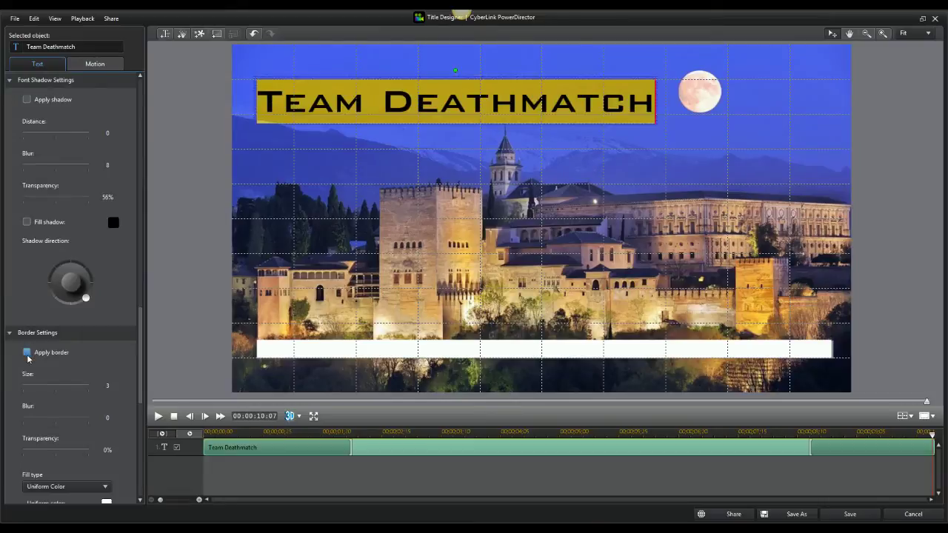
pyautogui.click(120, 383)
pyautogui.click(121, 383)
pyautogui.scroll(-5, 111, 284)
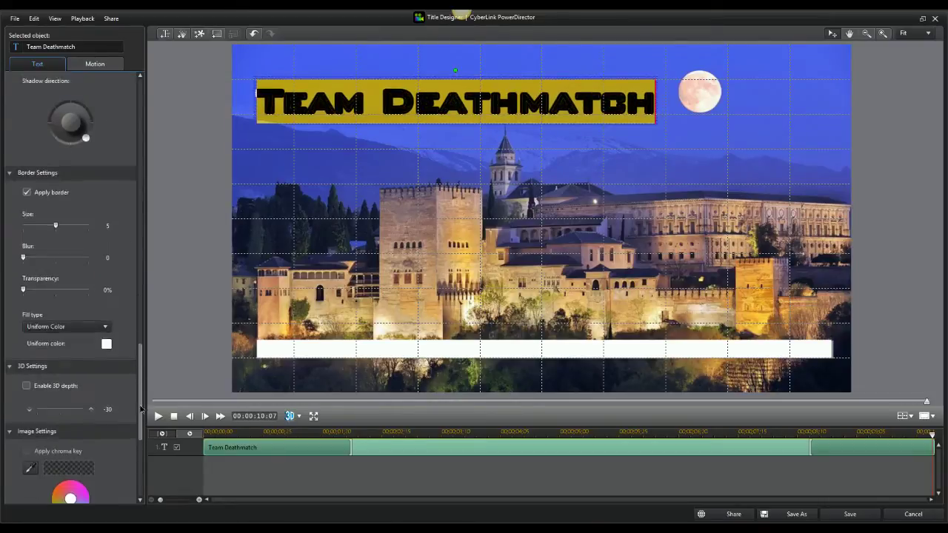
pyautogui.click(107, 277)
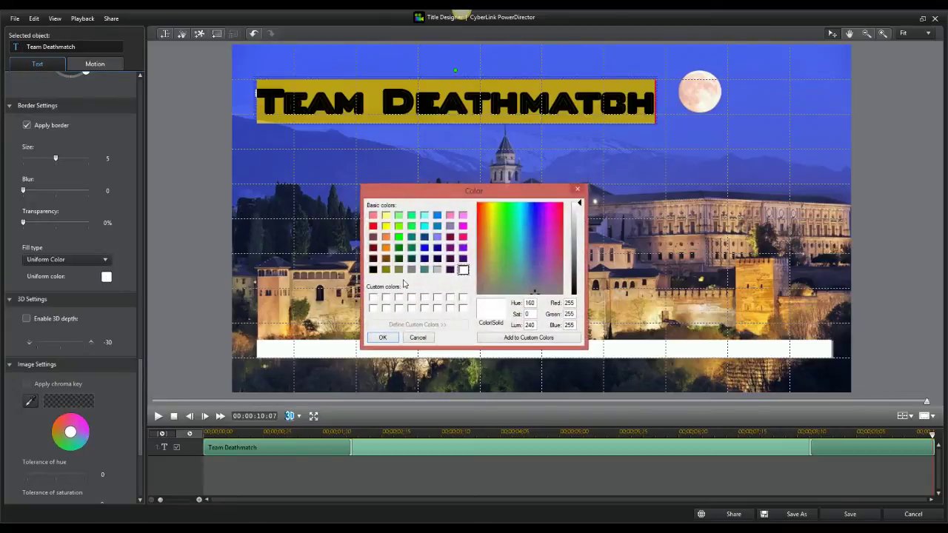
pyautogui.click(372, 269)
pyautogui.click(382, 337)
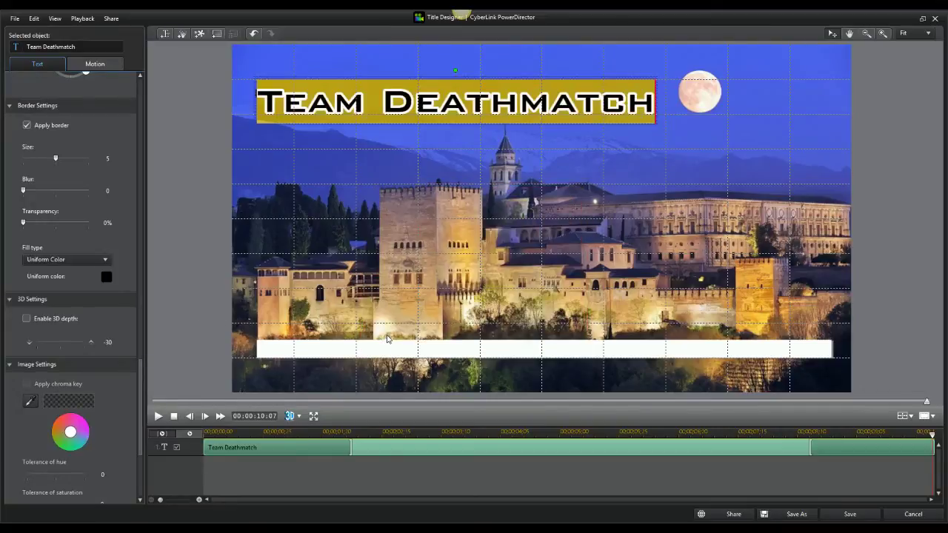
pyautogui.click(458, 180)
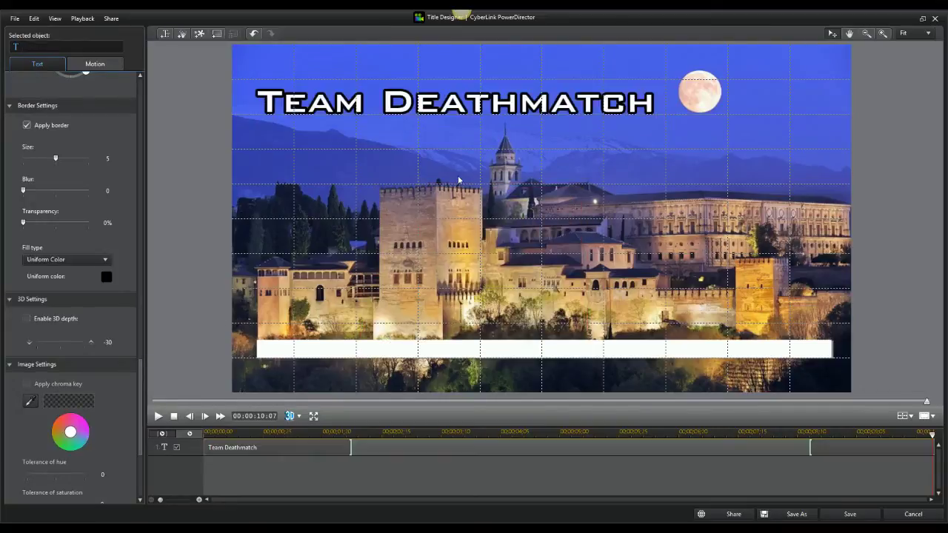
pyautogui.click(850, 514)
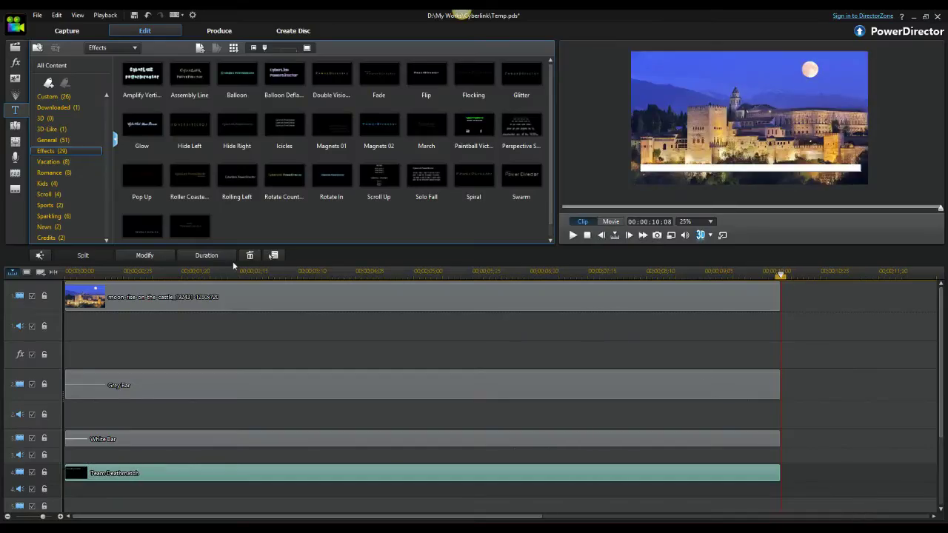
# Step: Add a Pop Up title clip on track 5, extend it to 00;00;10;08, and change its text to "Castle"
pyautogui.click(190, 177)
pyautogui.moveTo(146, 178); pyautogui.dragTo(79, 494)
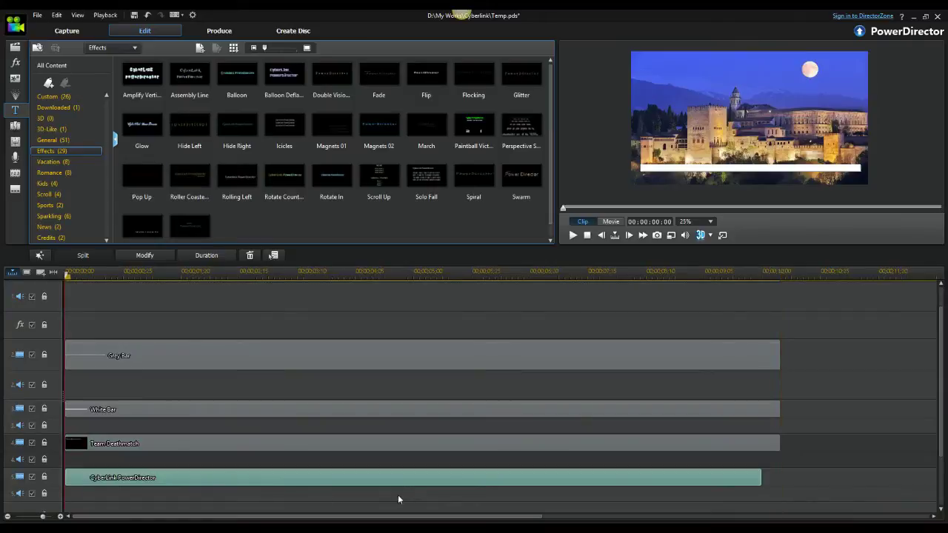
pyautogui.moveTo(760, 478); pyautogui.dragTo(780, 482)
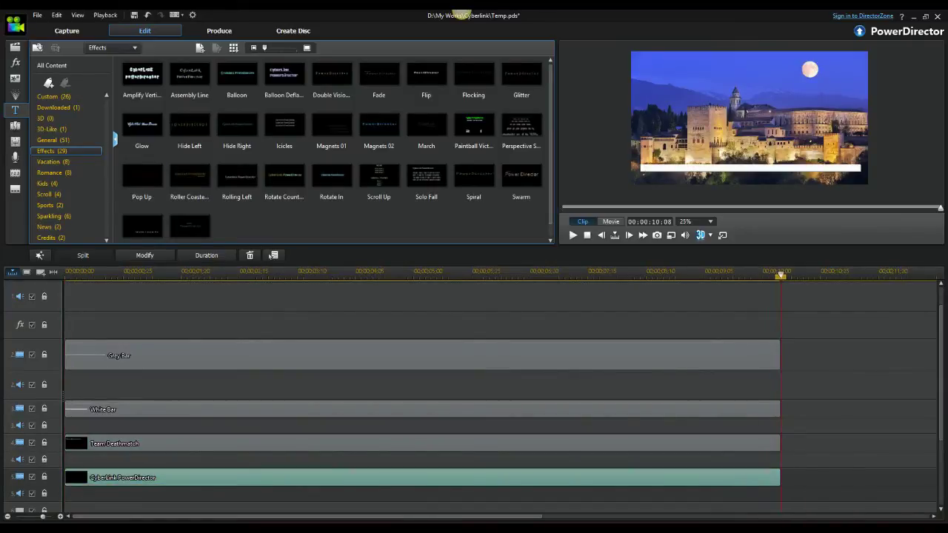
pyautogui.doubleClick(730, 479)
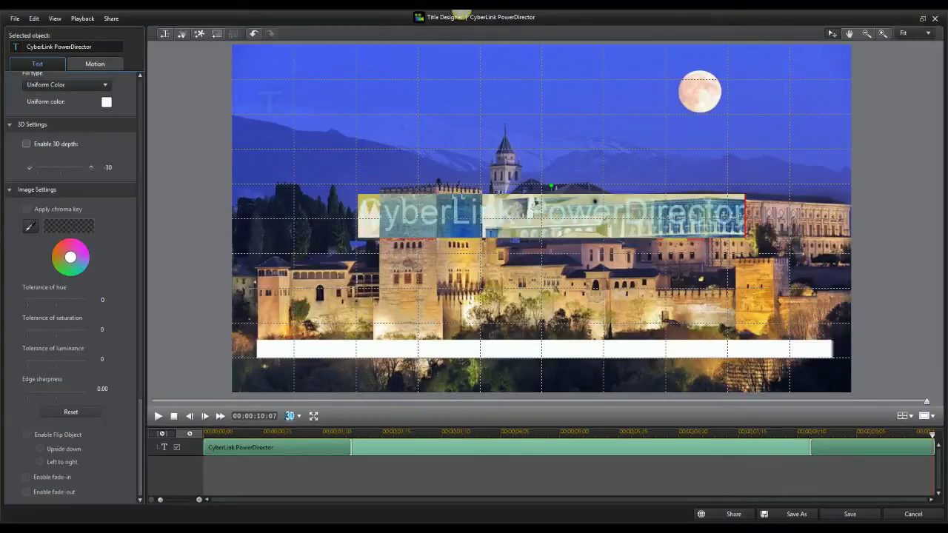
pyautogui.write('Cas')
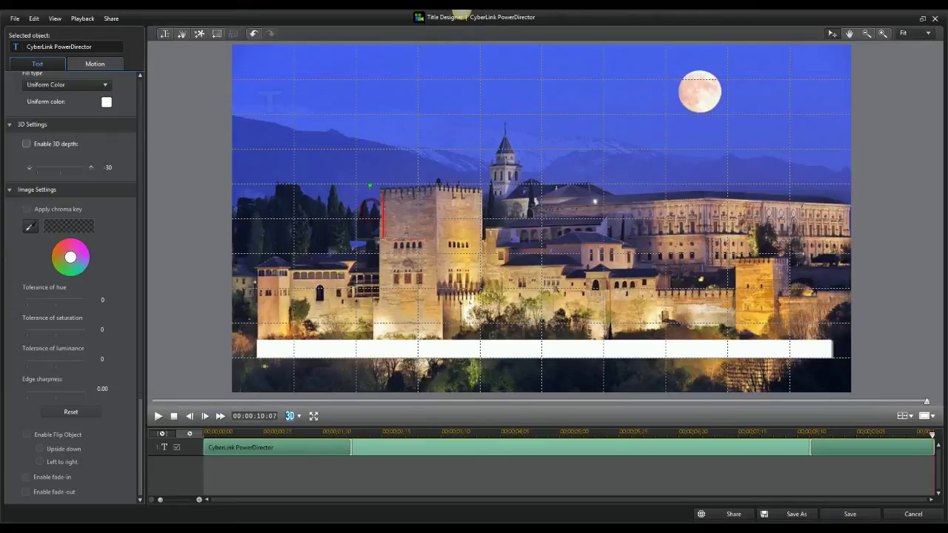
pyautogui.write('tle')
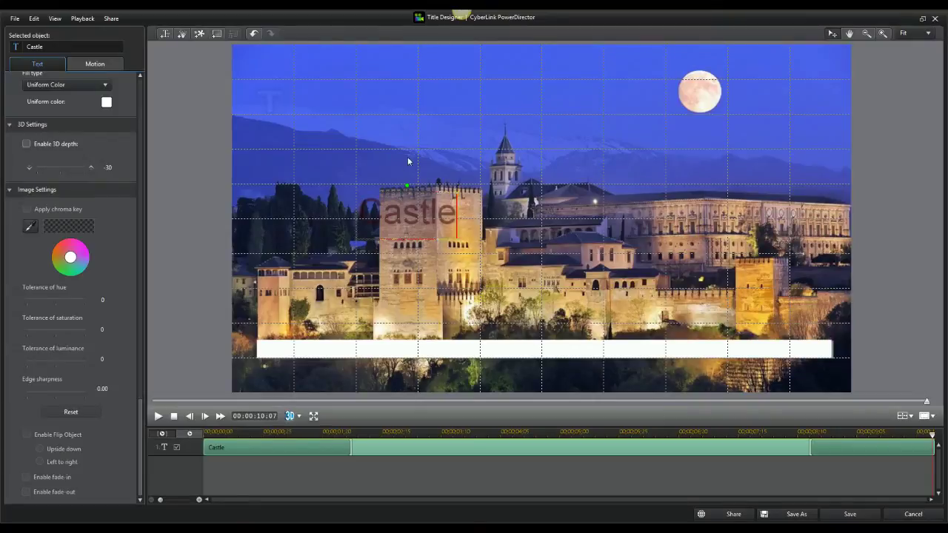
# Step: Format the whole "Castle" text in white BankGothic Md BT at size 18 with 0% font face transparency
pyautogui.hotkey('ctrl', 'a')
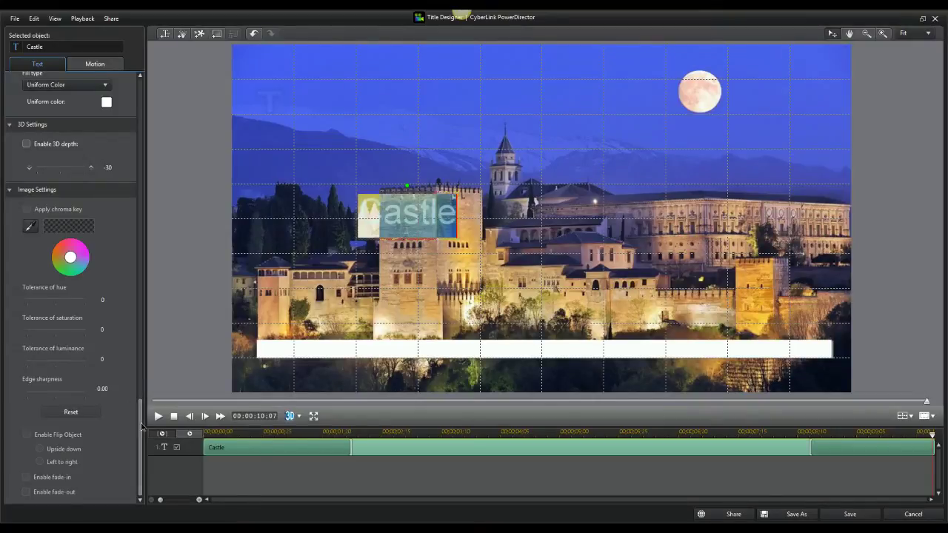
pyautogui.scroll(10, 126, 311)
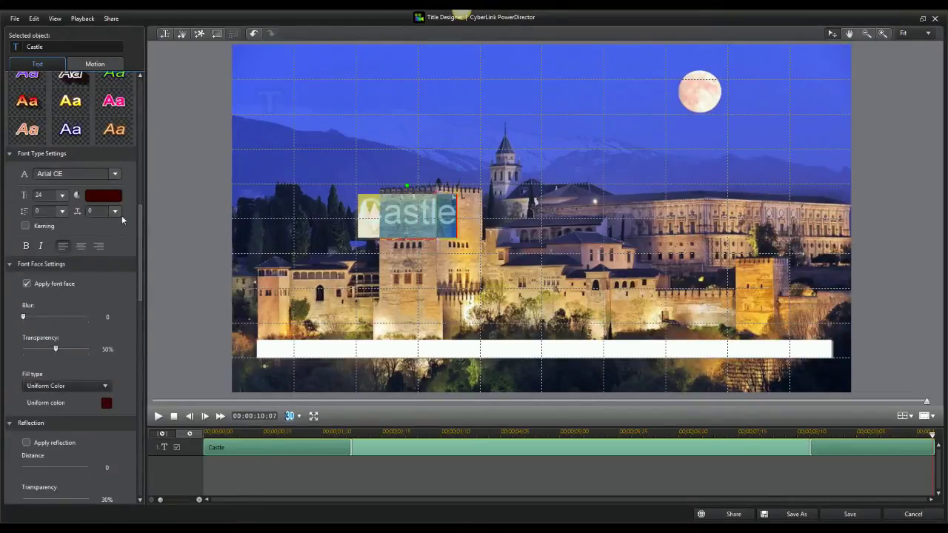
pyautogui.click(115, 173)
pyautogui.click(74, 264)
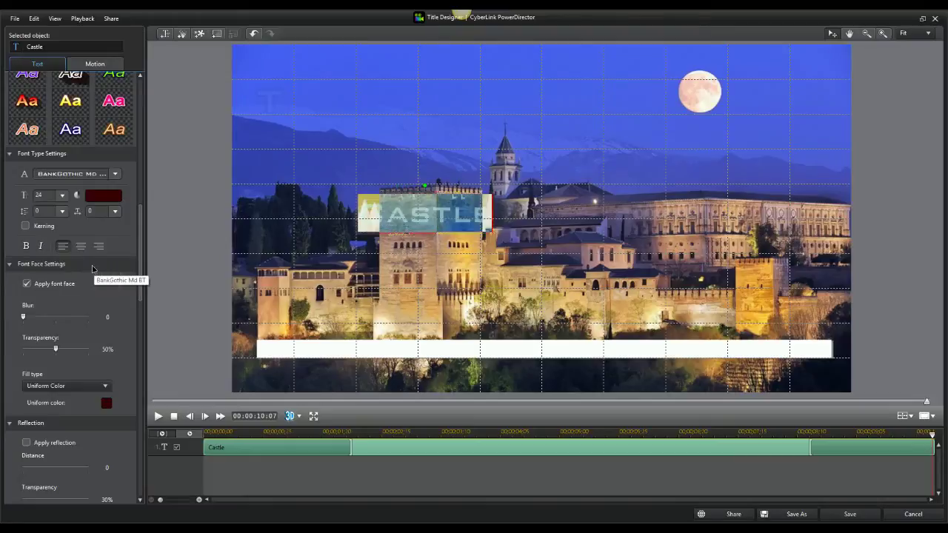
pyautogui.click(104, 196)
pyautogui.click(462, 269)
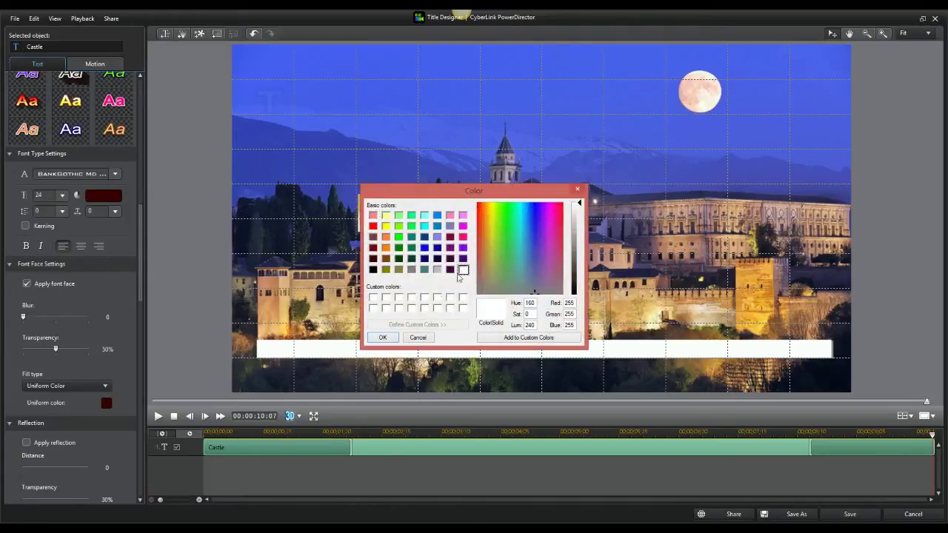
pyautogui.click(383, 337)
pyautogui.moveTo(58, 352); pyautogui.dragTo(15, 338)
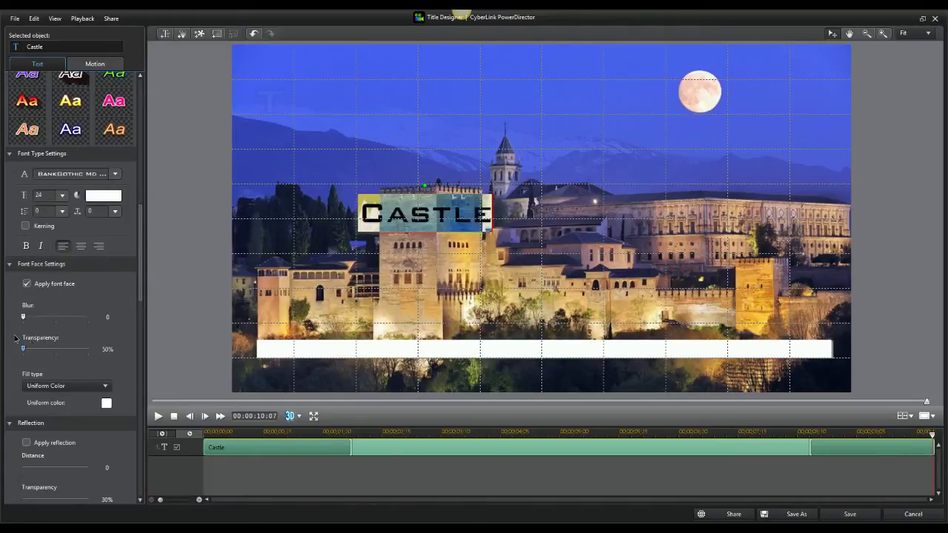
pyautogui.click(62, 196)
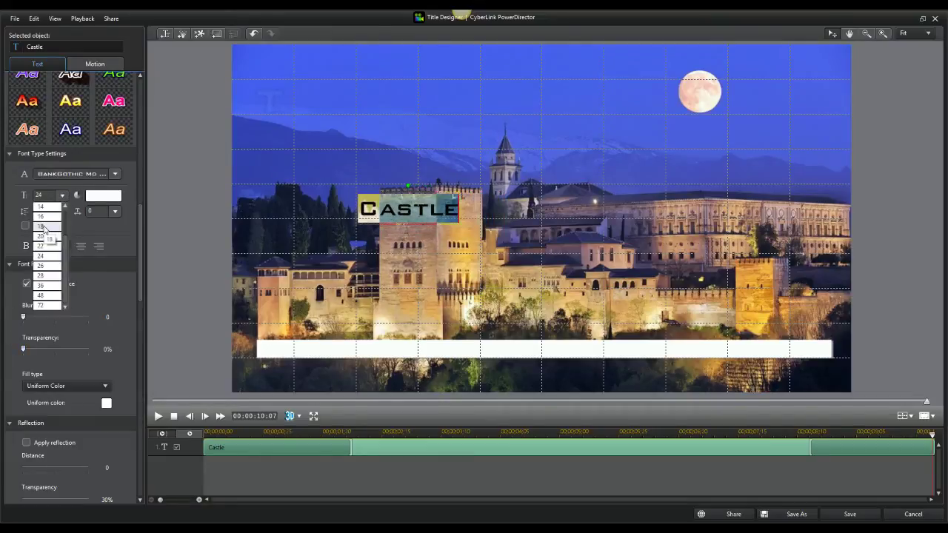
pyautogui.click(43, 226)
# Step: Move the "Castle" title up to the left, just below the place of the "Team Deathmatch" title
pyautogui.click(395, 228)
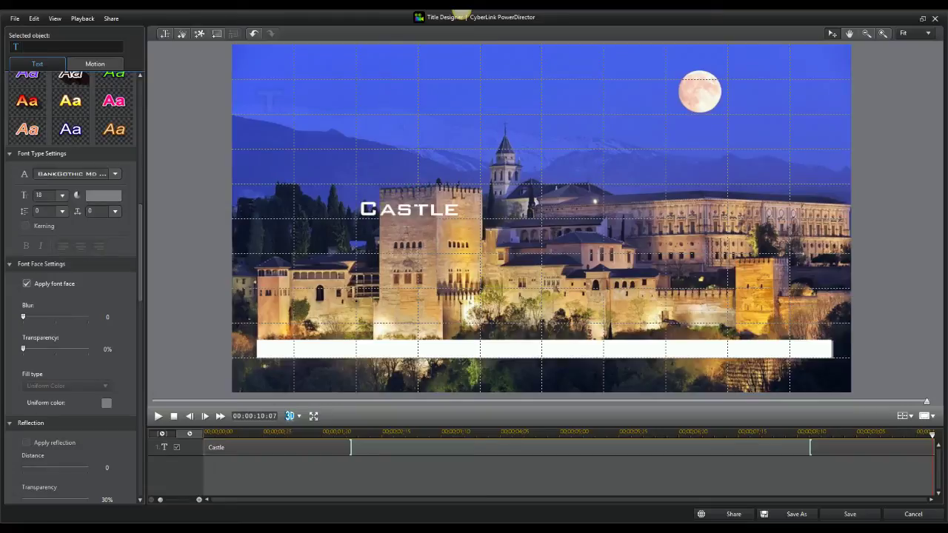
pyautogui.click(382, 225)
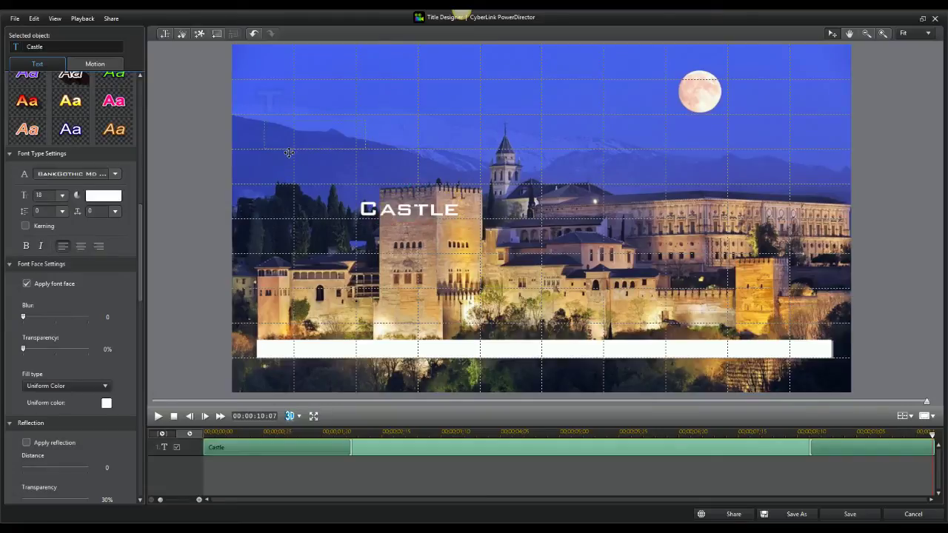
pyautogui.moveTo(289, 153); pyautogui.dragTo(290, 157)
# Step: Apply a black uniform-color border to the whole "Castle" text
pyautogui.doubleClick(315, 135)
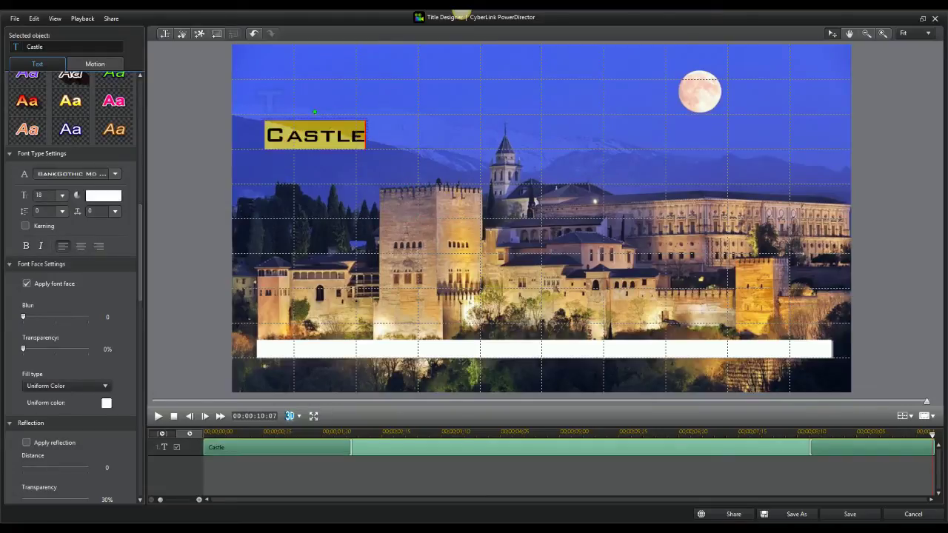
pyautogui.scroll(-10, 126, 371)
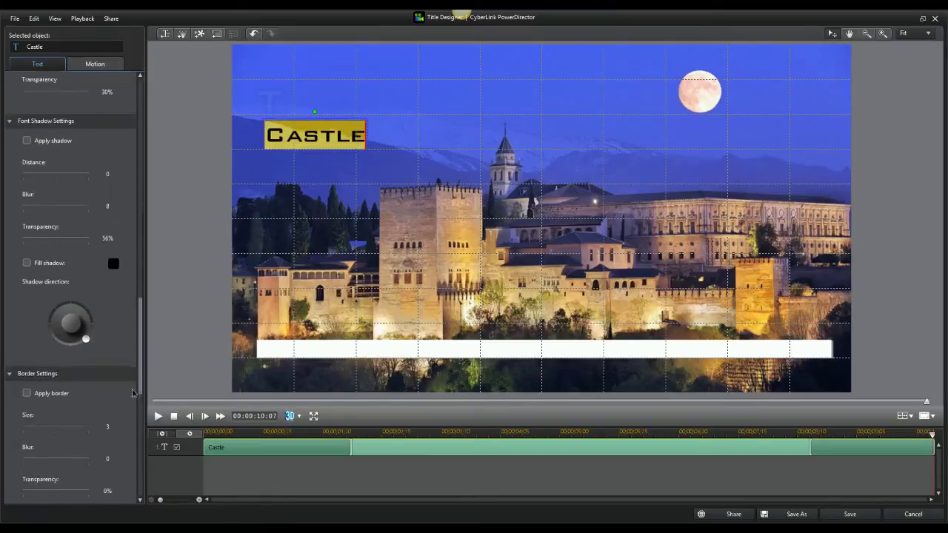
pyautogui.click(30, 308)
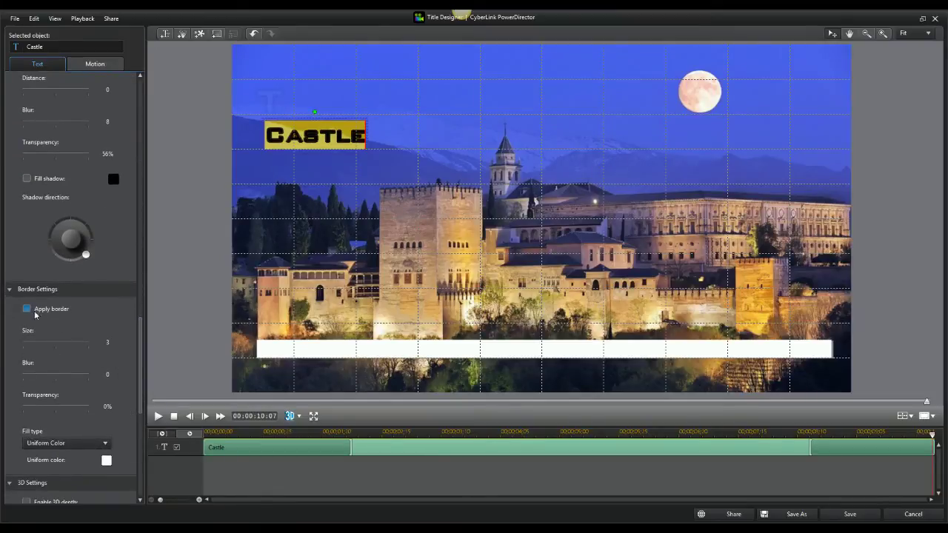
pyautogui.scroll(2, 119, 342)
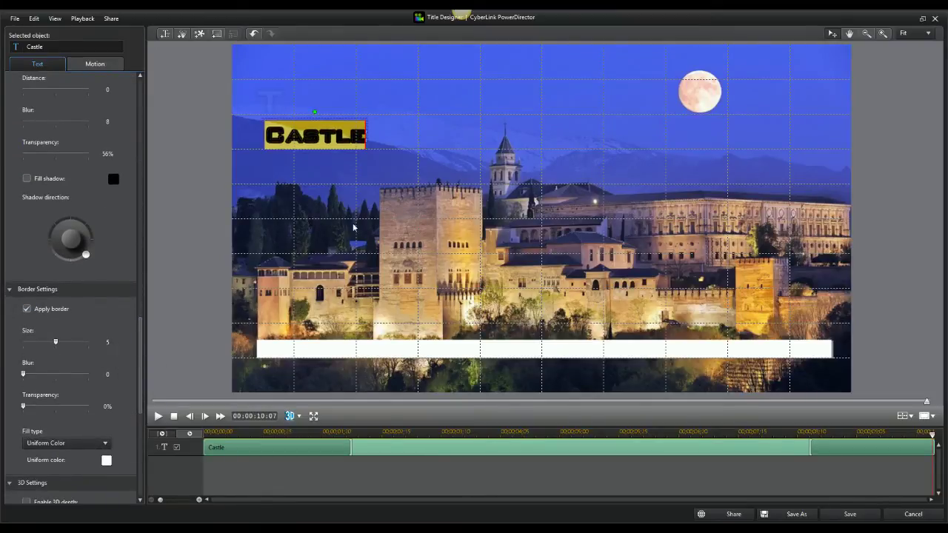
pyautogui.click(275, 281)
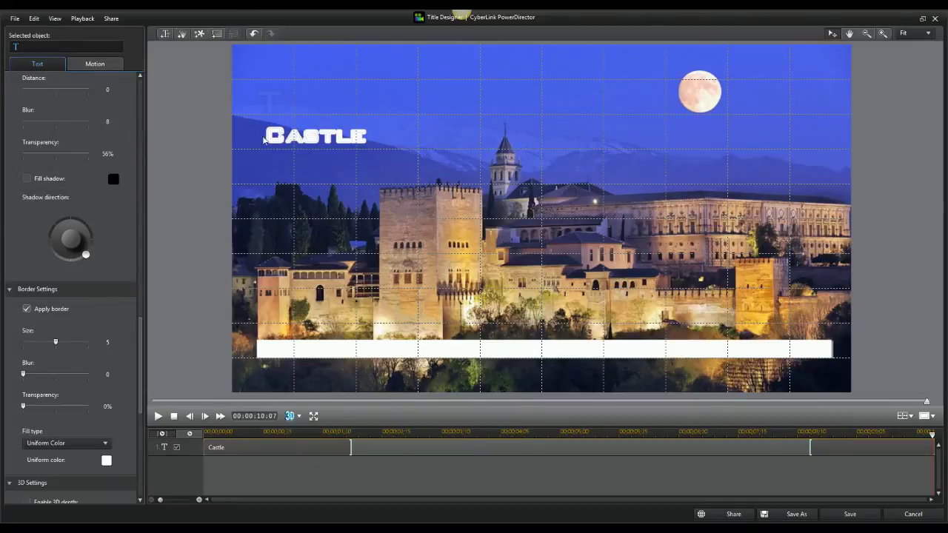
pyautogui.click(266, 139)
pyautogui.click(106, 460)
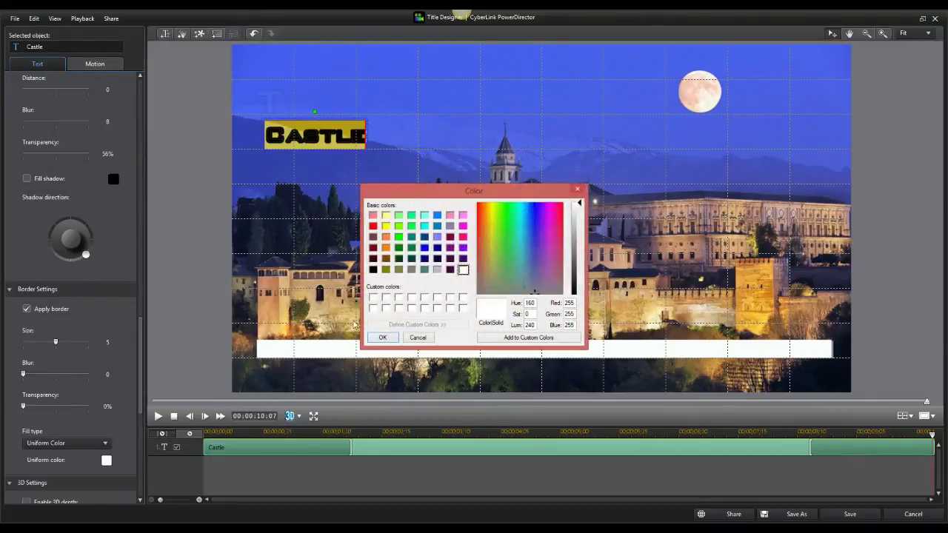
pyautogui.click(374, 270)
pyautogui.click(382, 338)
pyautogui.click(321, 262)
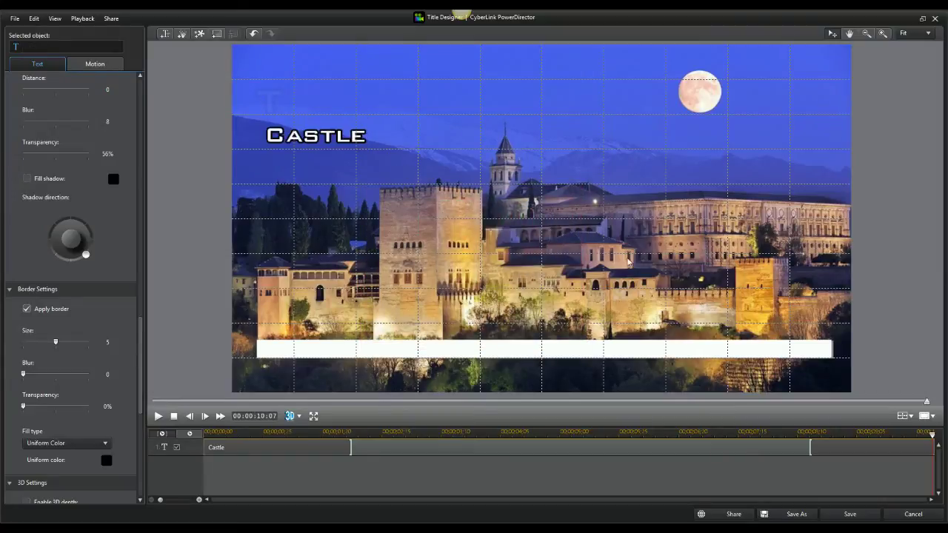
# Step: Save the "Castle" title and set the timeline playhead to 00;00;06;19 to preview both titles
pyautogui.click(849, 514)
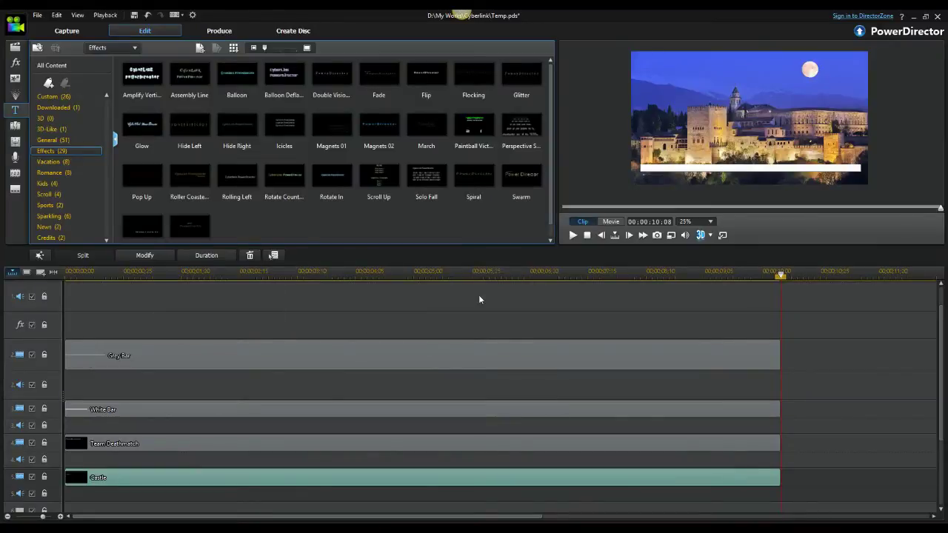
pyautogui.scroll(-1, 943, 385)
pyautogui.scroll(-2, 944, 385)
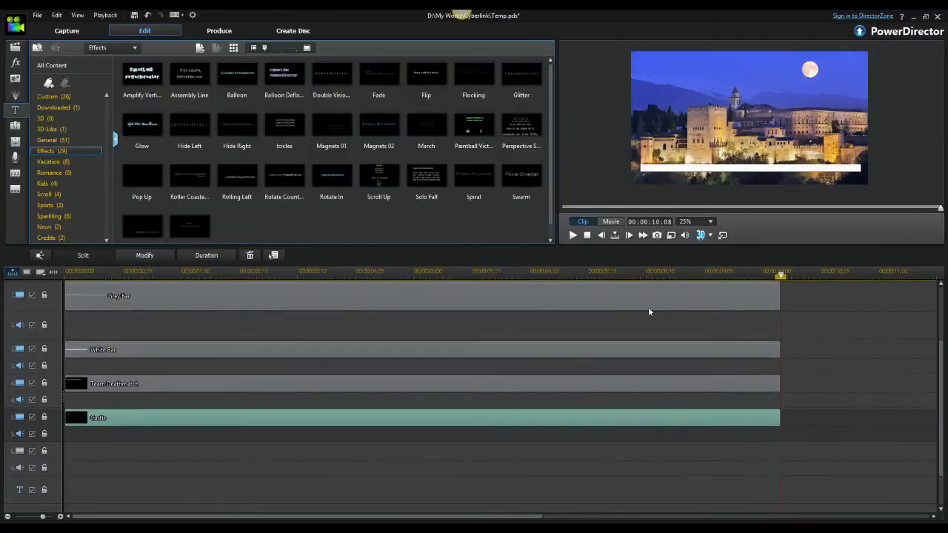
pyautogui.click(528, 273)
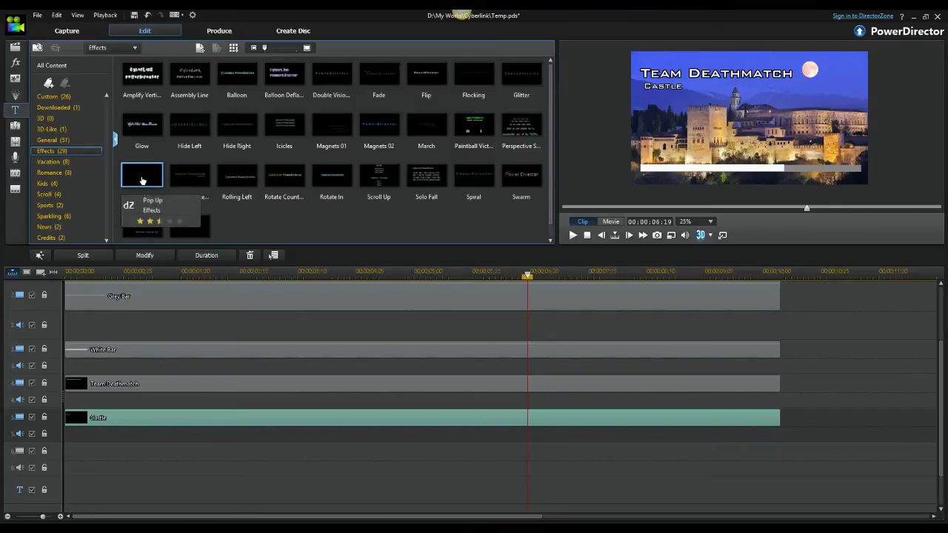
# Step: Add a Pop Up title reading "Intel" at the start of track 6 and place it just above the loading bar's left end
pyautogui.moveTo(57, 461); pyautogui.dragTo(68, 452)
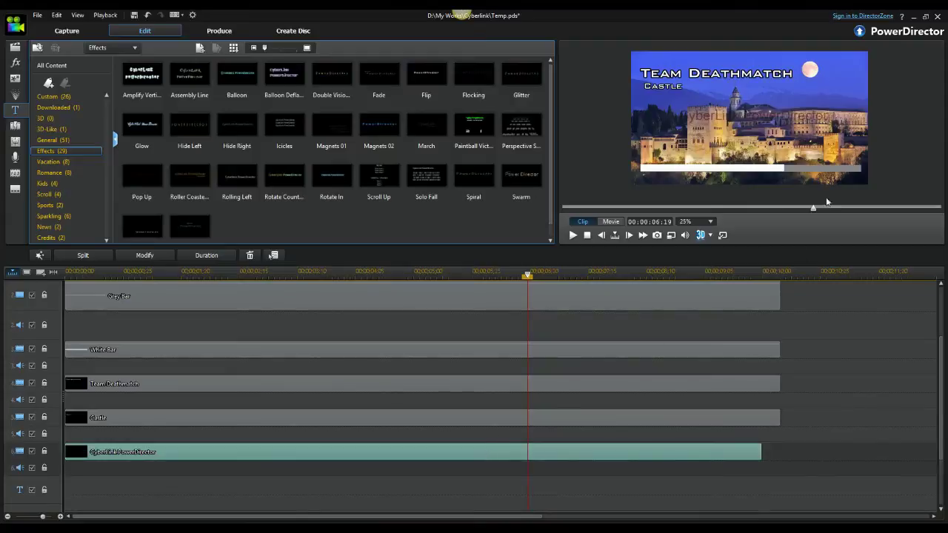
pyautogui.doubleClick(696, 129)
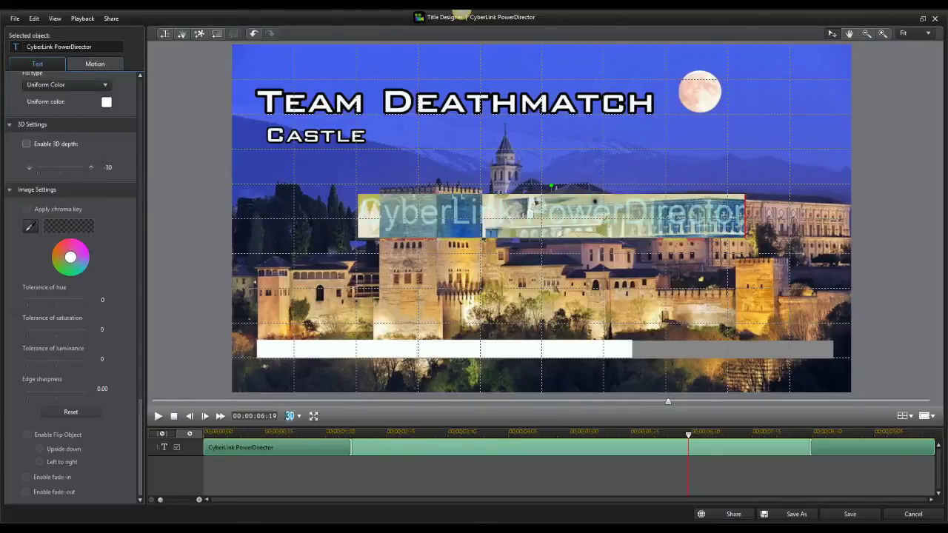
pyautogui.write('Intel')
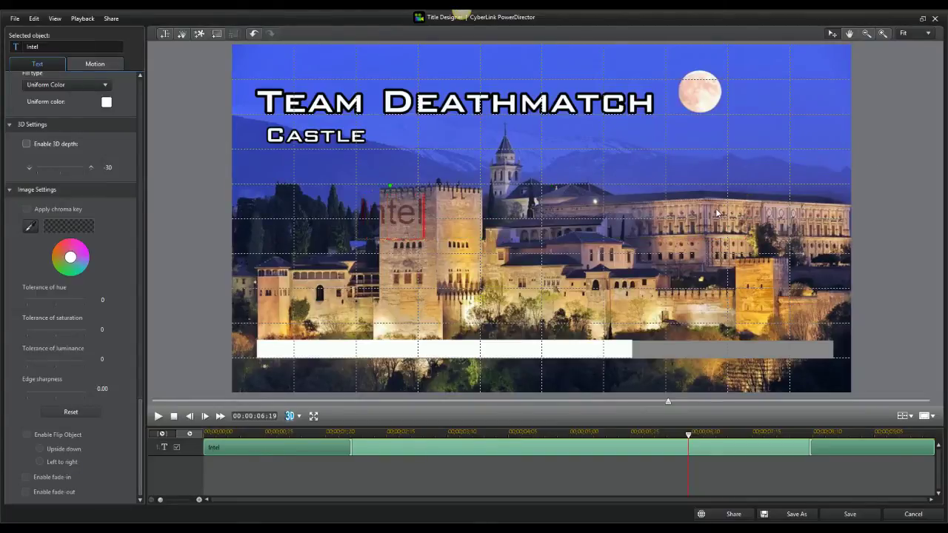
pyautogui.click(411, 242)
pyautogui.moveTo(328, 303); pyautogui.dragTo(309, 332)
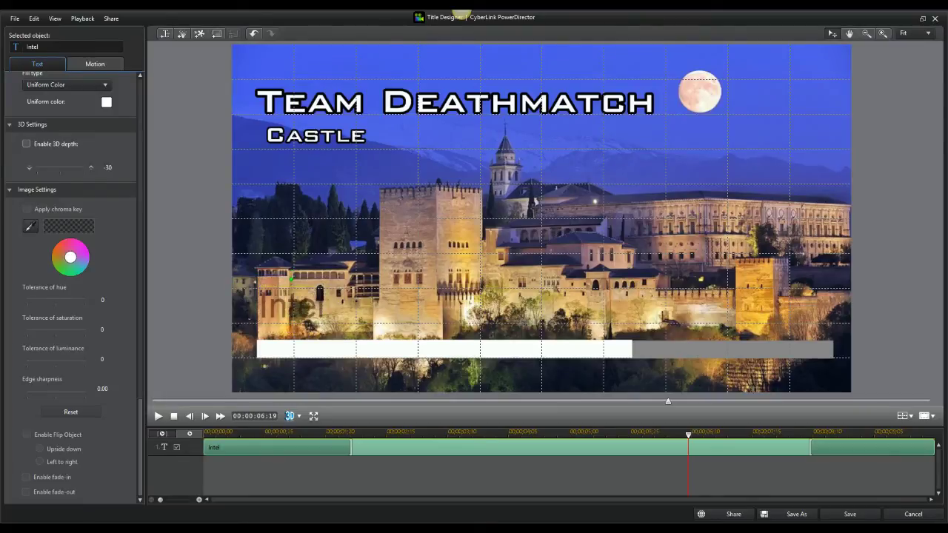
# Step: Set the font color of the whole "Intel" text to white
pyautogui.doubleClick(261, 311)
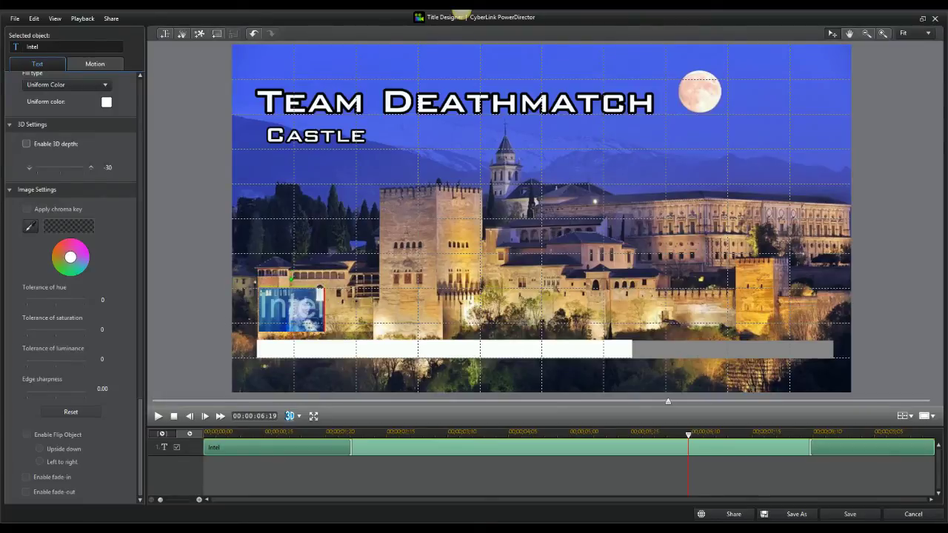
pyautogui.moveTo(141, 420); pyautogui.dragTo(148, 222)
pyautogui.click(114, 127)
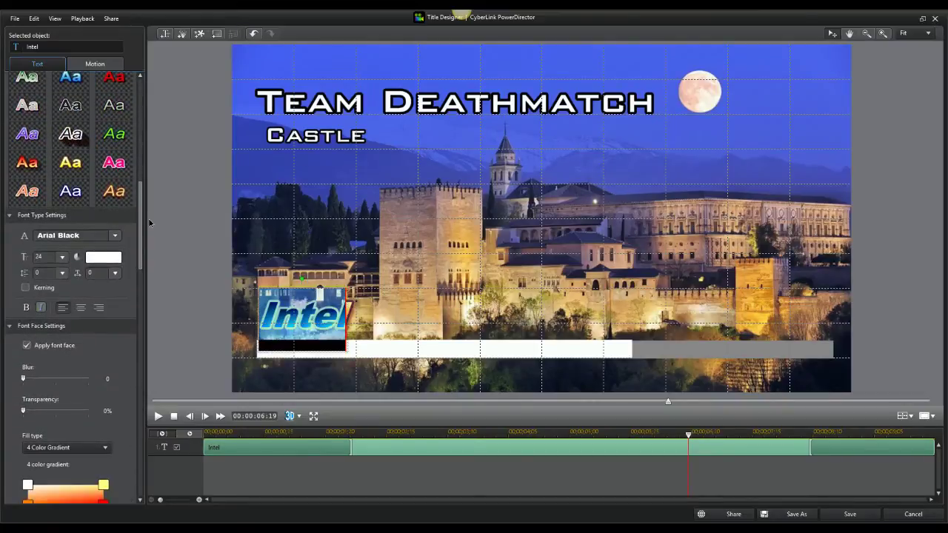
pyautogui.hotkey('ctrl', 'z')
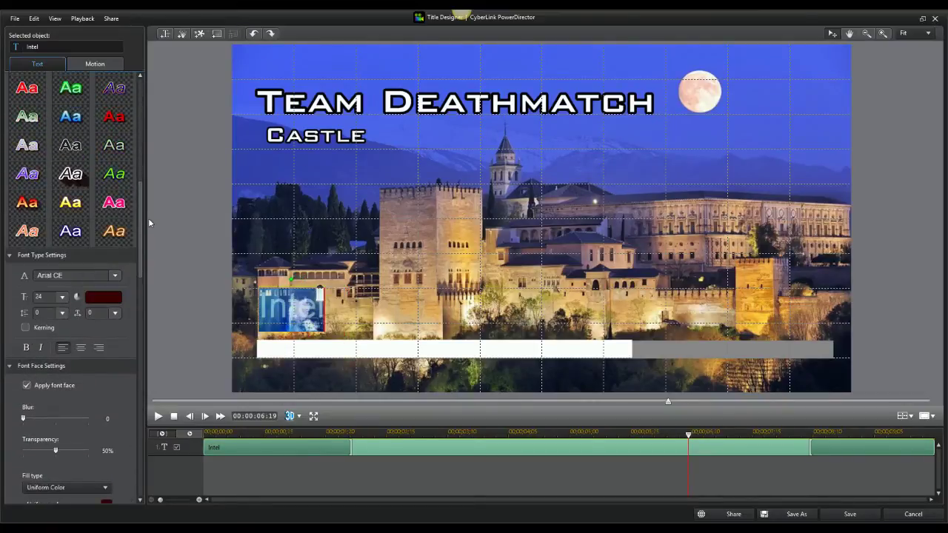
pyautogui.click(96, 298)
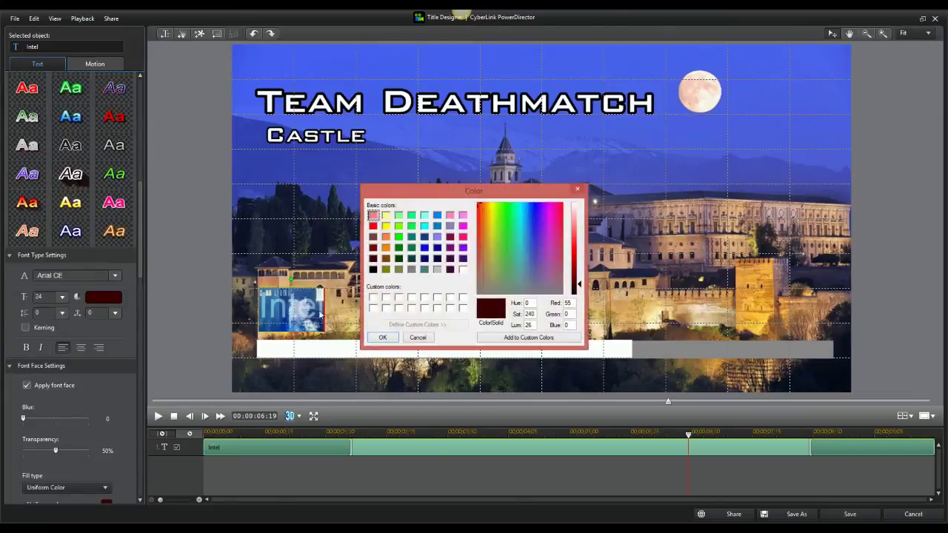
pyautogui.click(463, 269)
pyautogui.click(383, 337)
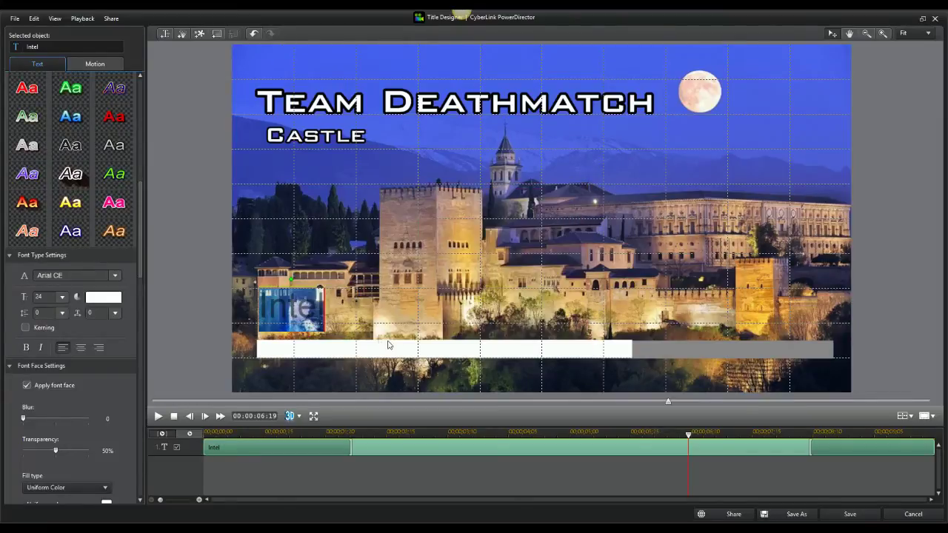
# Step: Set the "Intel" text's font to BankGothic Md BT and its font face transparency to 0%
pyautogui.click(115, 275)
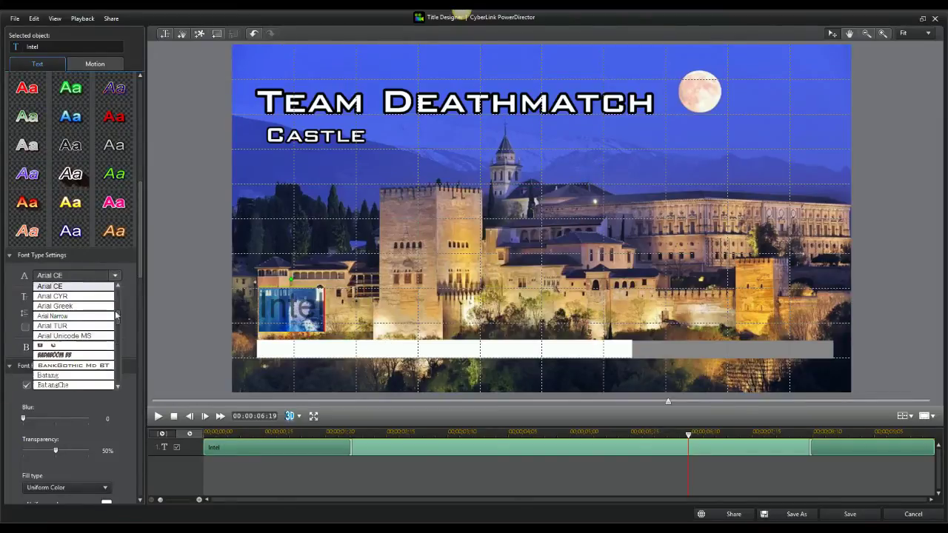
pyautogui.click(85, 366)
pyautogui.click(63, 297)
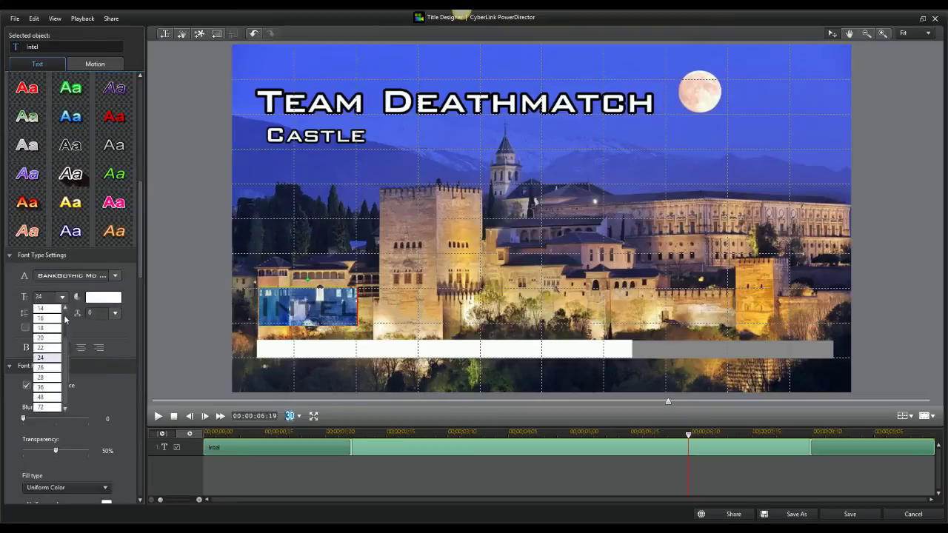
pyautogui.click(123, 332)
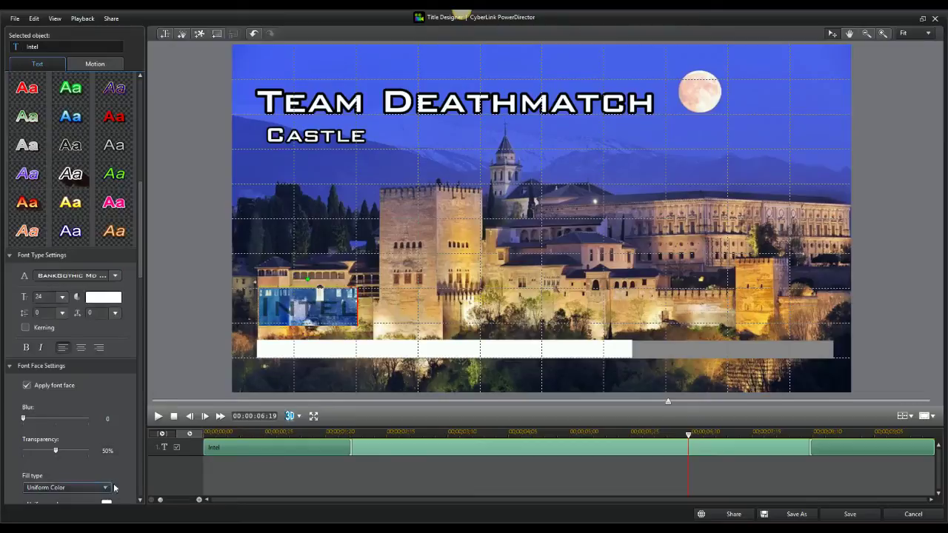
pyautogui.moveTo(57, 452); pyautogui.dragTo(23, 451)
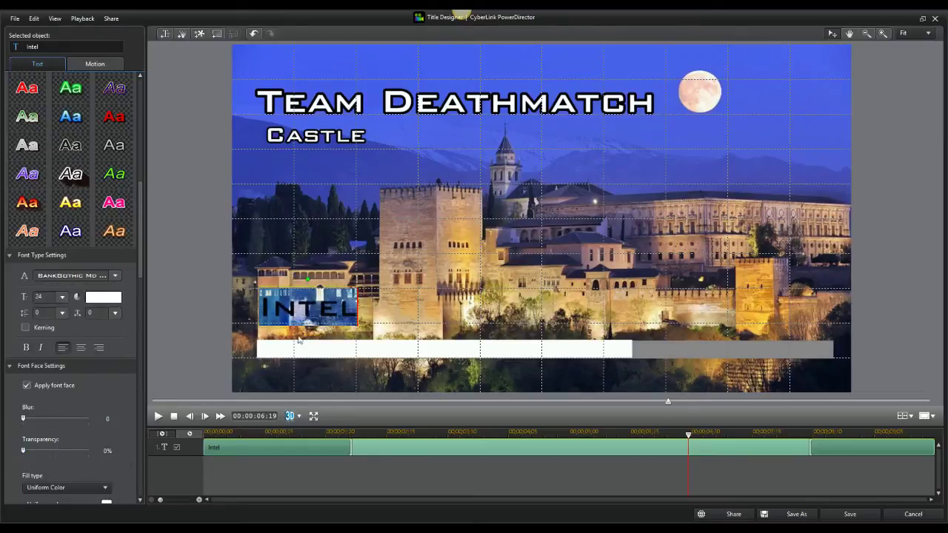
# Step: Apply a black uniform-color border to the whole "Intel" text
pyautogui.scroll(-1, 141, 243)
pyautogui.scroll(-10, 141, 243)
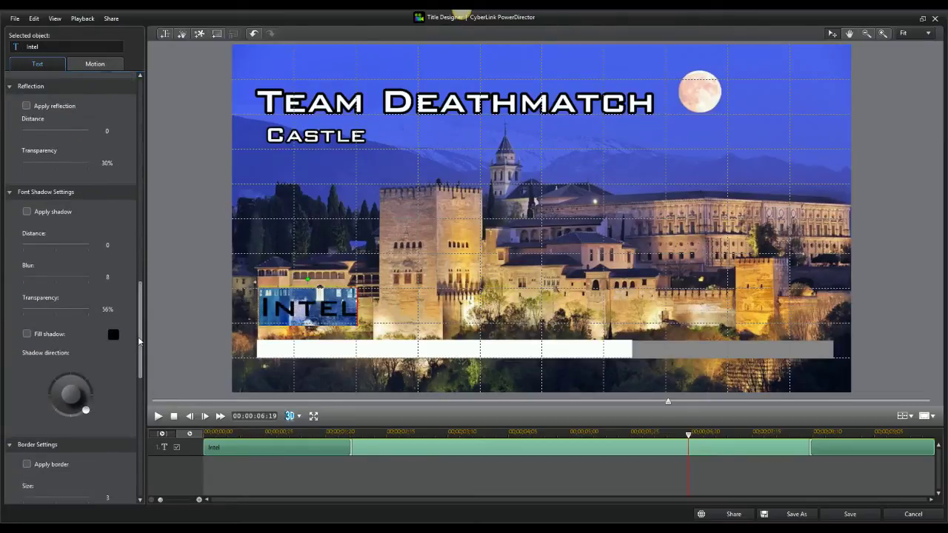
pyautogui.click(27, 333)
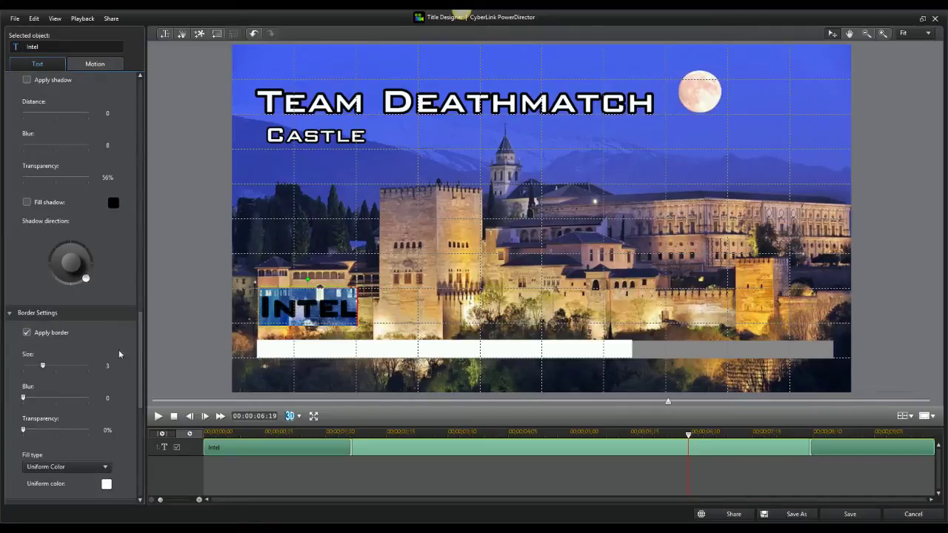
pyautogui.scroll(-3, 144, 352)
pyautogui.click(106, 372)
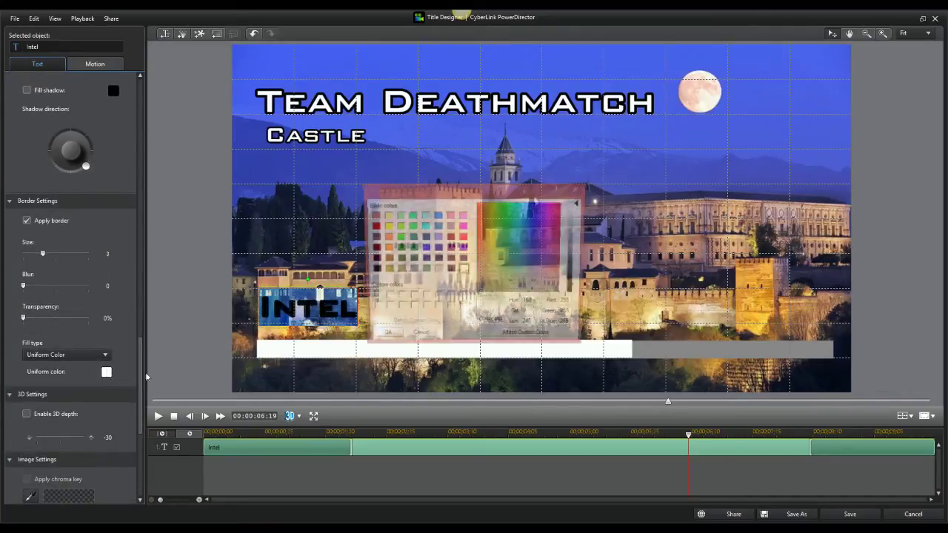
pyautogui.click(374, 269)
pyautogui.click(382, 337)
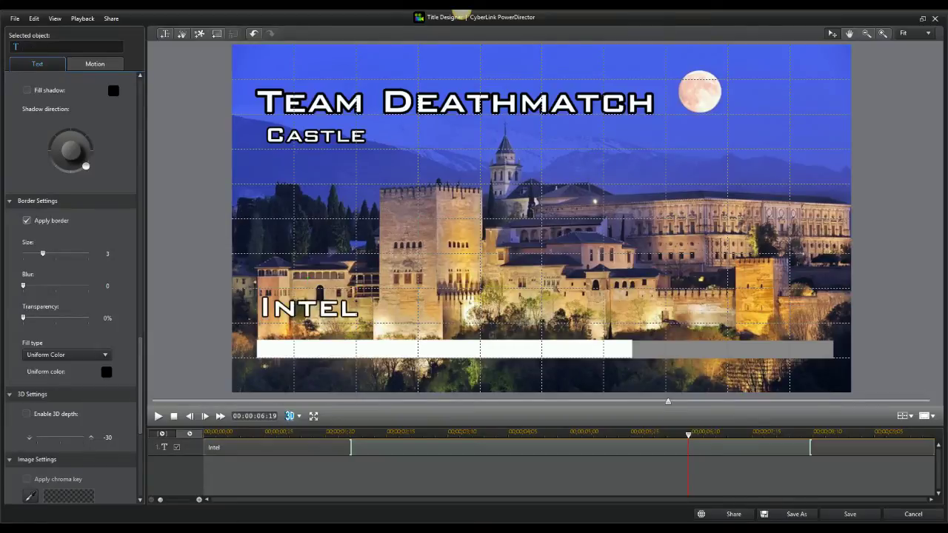
# Step: Set the "Intel" text's border size to 4 and save the title
pyautogui.click(319, 296)
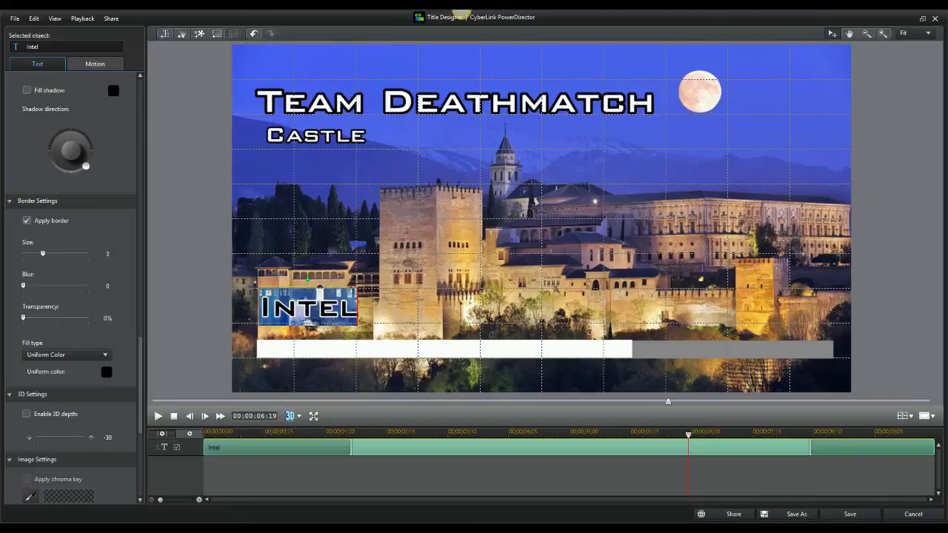
pyautogui.moveTo(44, 256); pyautogui.dragTo(49, 256)
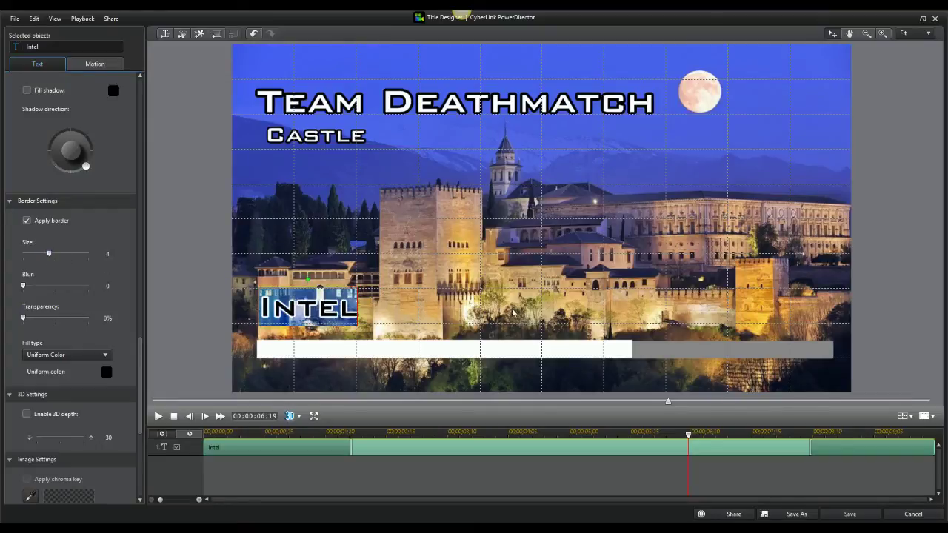
pyautogui.click(535, 316)
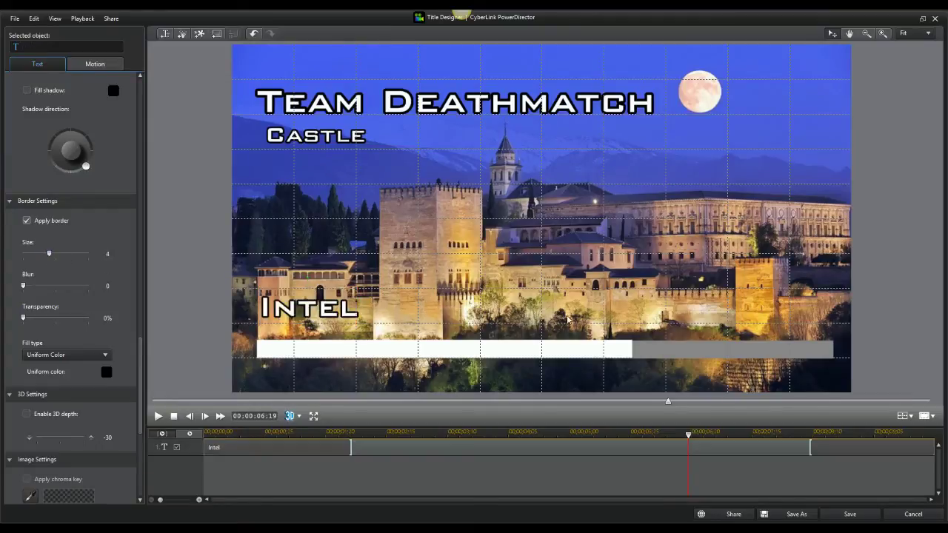
pyautogui.click(851, 514)
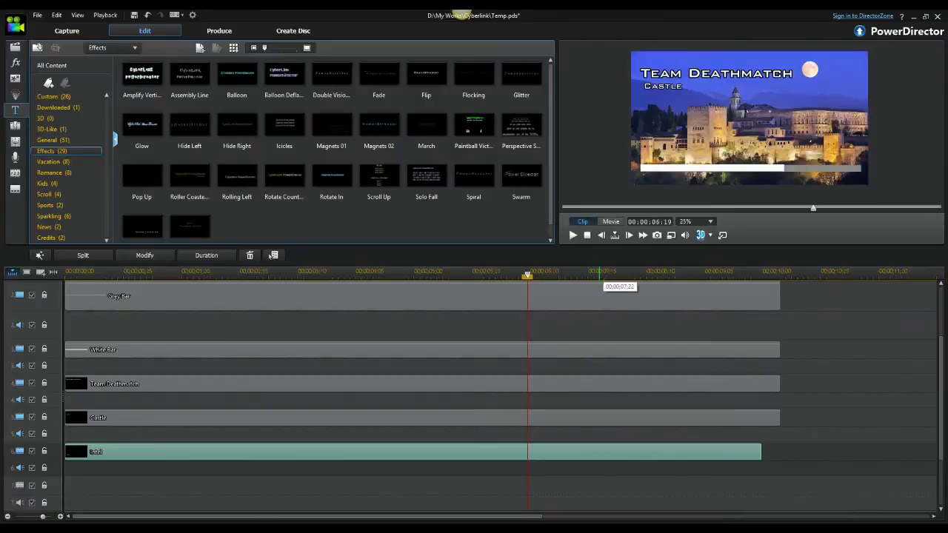
# Step: Extend the "Intel" clip to the end of the other clips and set the playhead to 00;00;07;06
pyautogui.moveTo(761, 452); pyautogui.dragTo(780, 452)
pyautogui.click(568, 272)
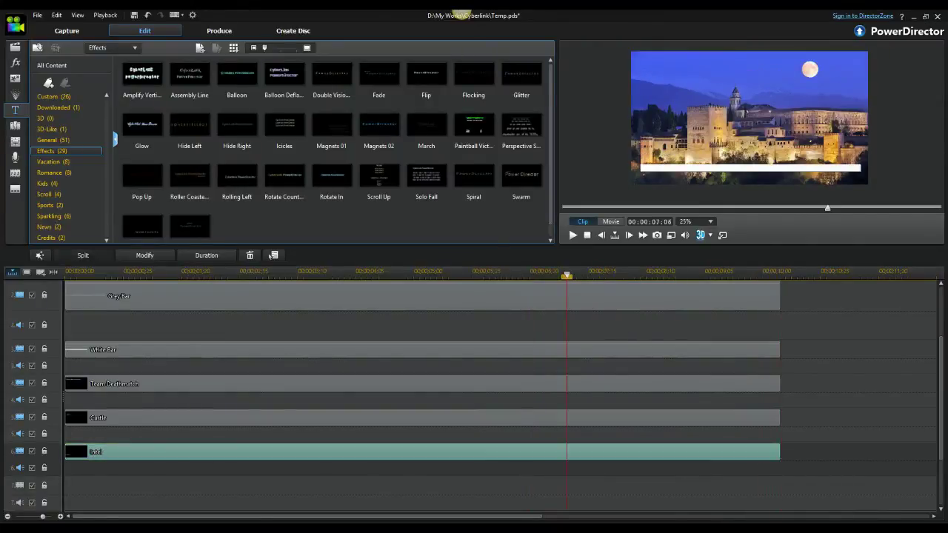
pyautogui.click(585, 298)
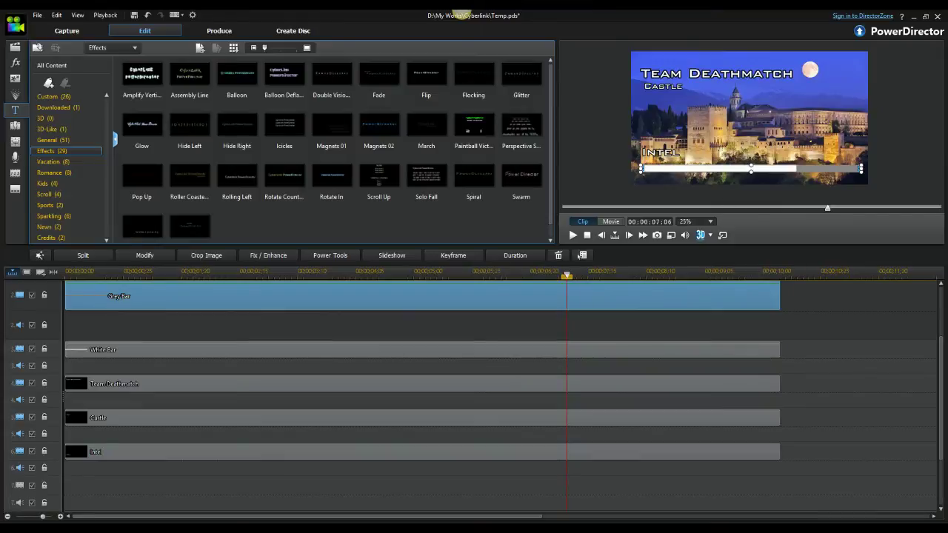
pyautogui.click(233, 471)
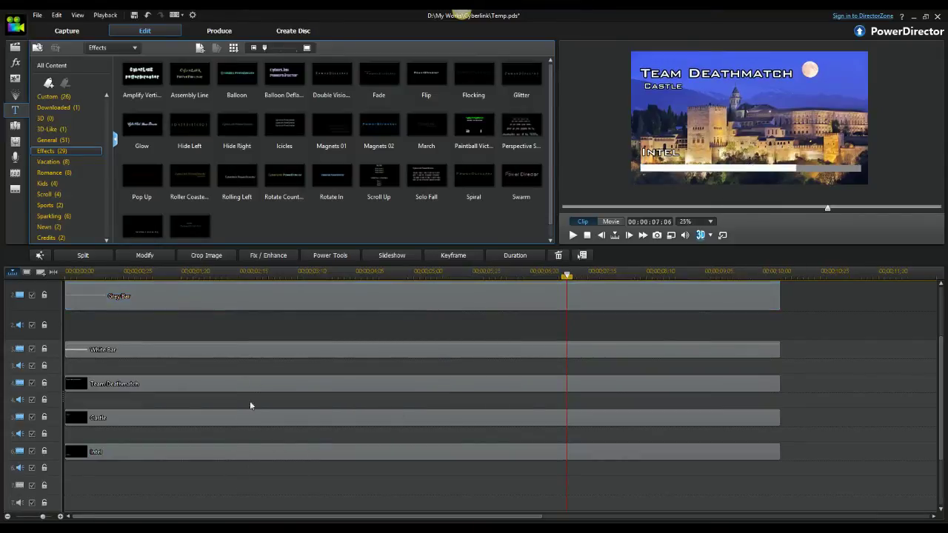
# Step: Add a Magnets 02 title at the start of track 7 and extend it to 00;00;10;08
pyautogui.moveTo(272, 320); pyautogui.dragTo(70, 483)
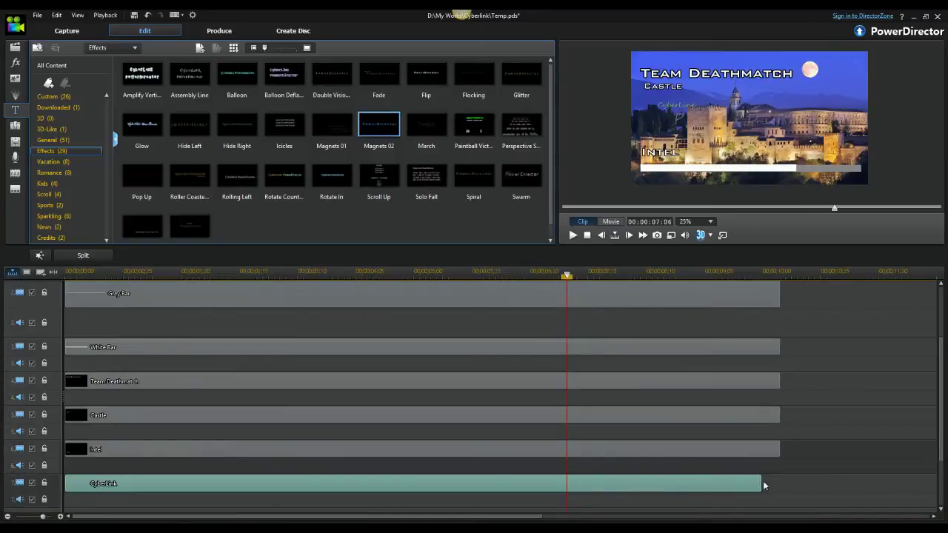
pyautogui.moveTo(762, 485); pyautogui.dragTo(779, 486)
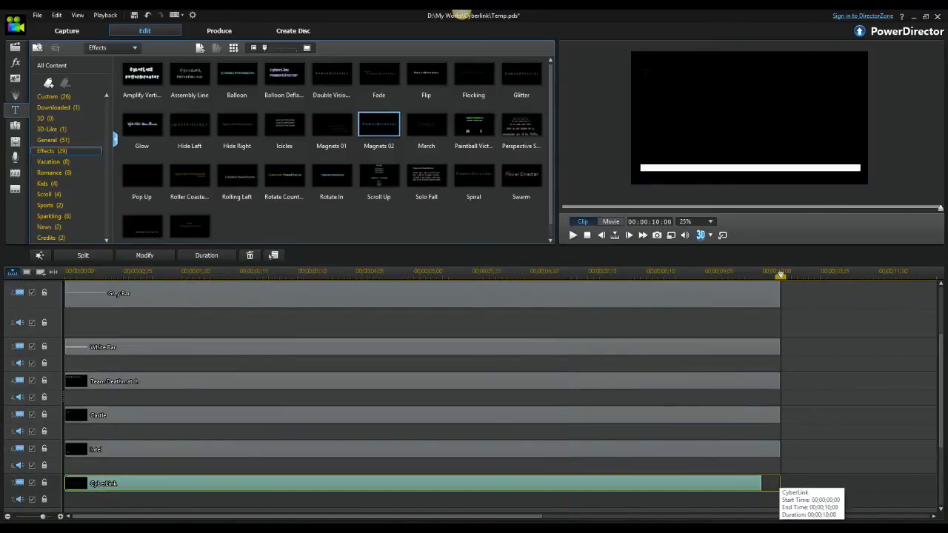
# Step: Delete the "CyberLink" text from the Magnets 02 title and check the motion effects of its "PowerDirector" text
pyautogui.doubleClick(743, 486)
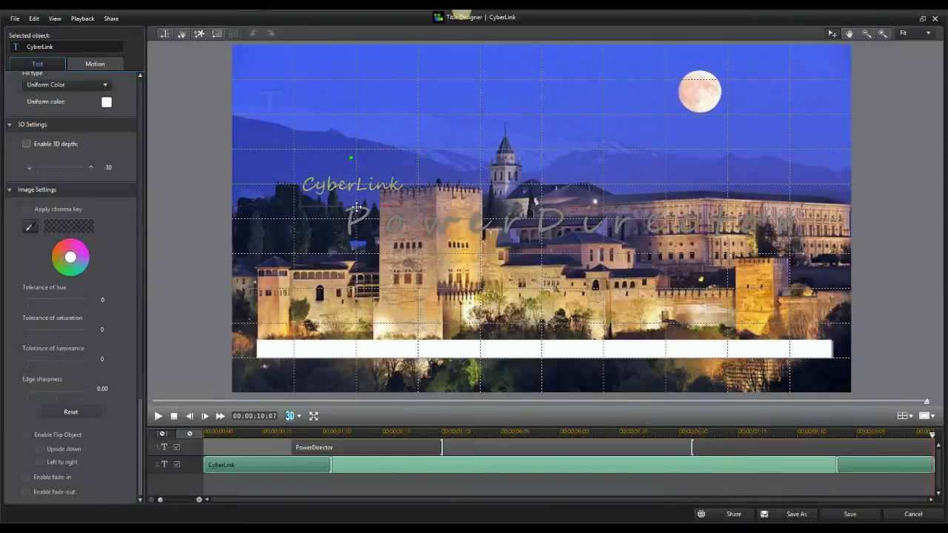
pyautogui.press('Delete')
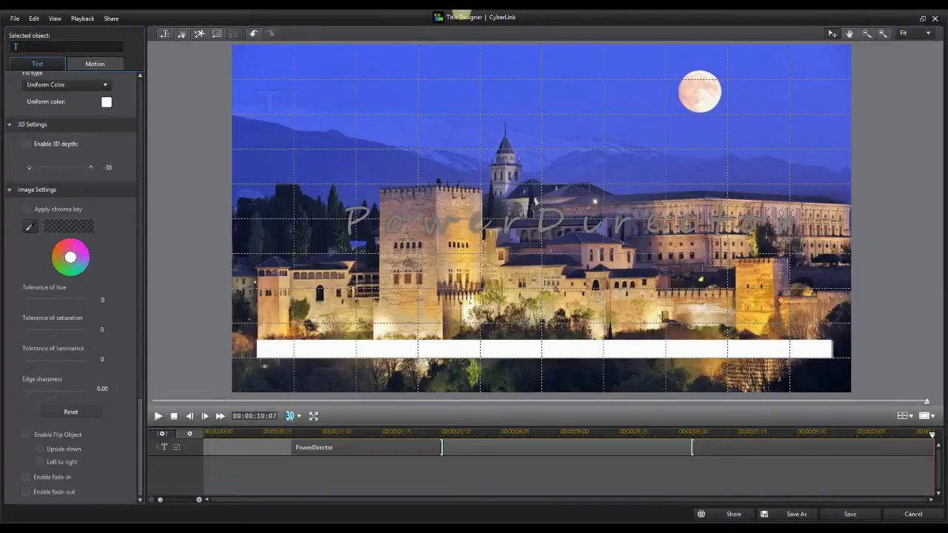
pyautogui.click(372, 448)
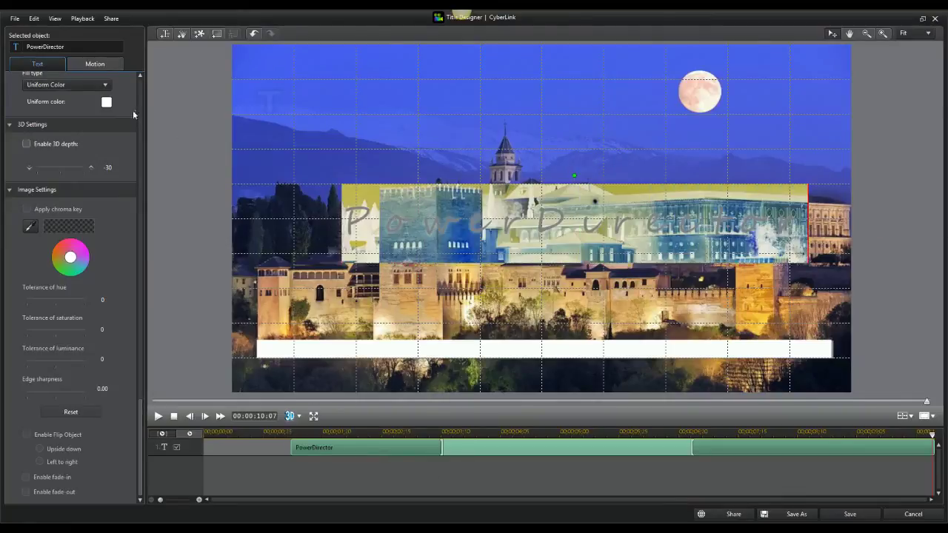
pyautogui.click(95, 64)
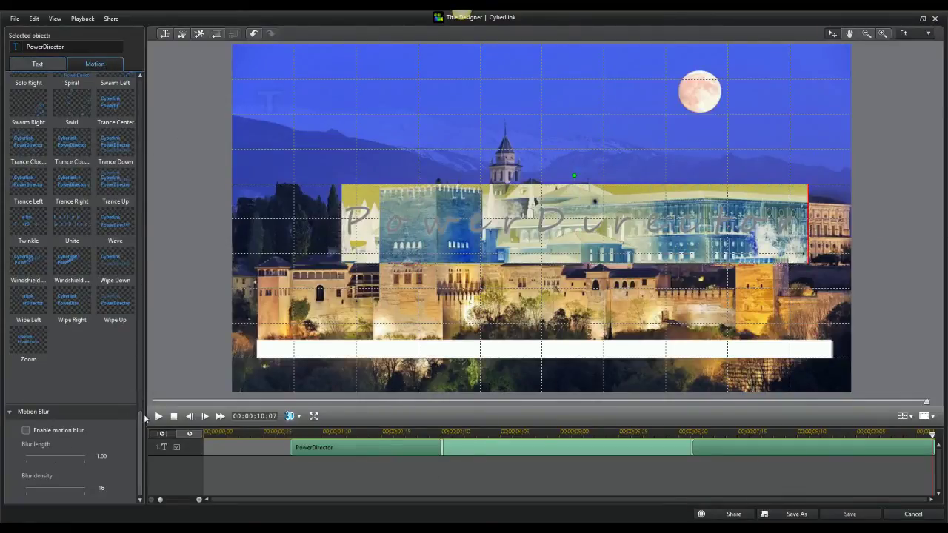
pyautogui.scroll(-5, 128, 370)
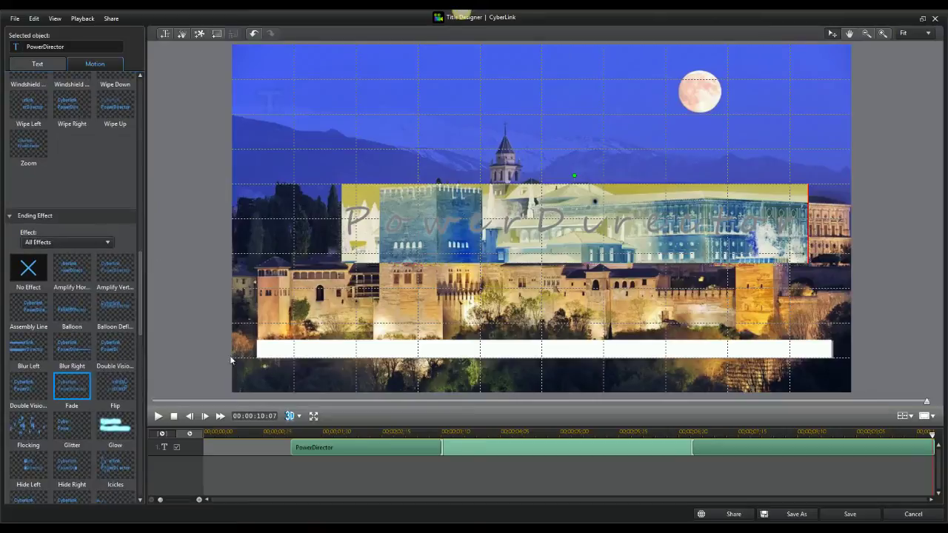
pyautogui.click(37, 63)
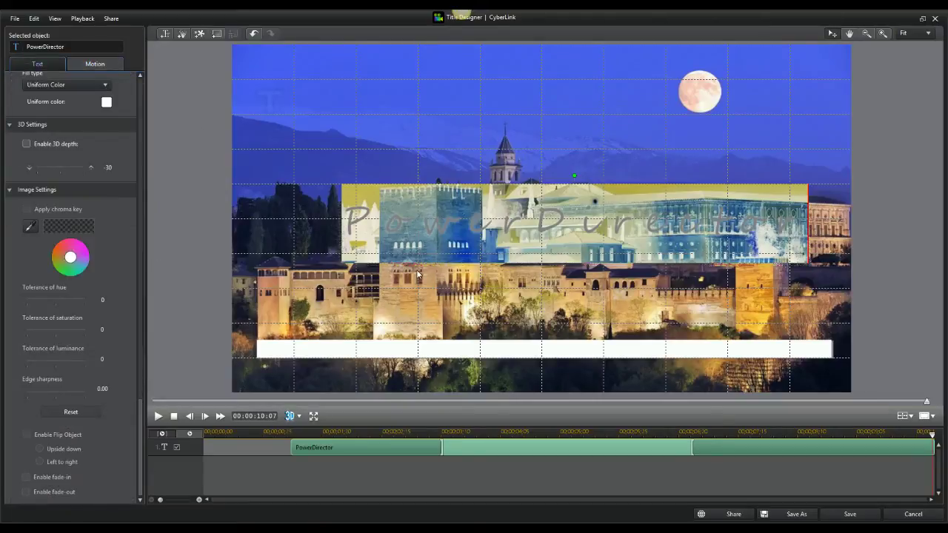
# Step: Replace the "PowerDirector" text in the title with "Only Shoot to Kill."
pyautogui.write('Onl')
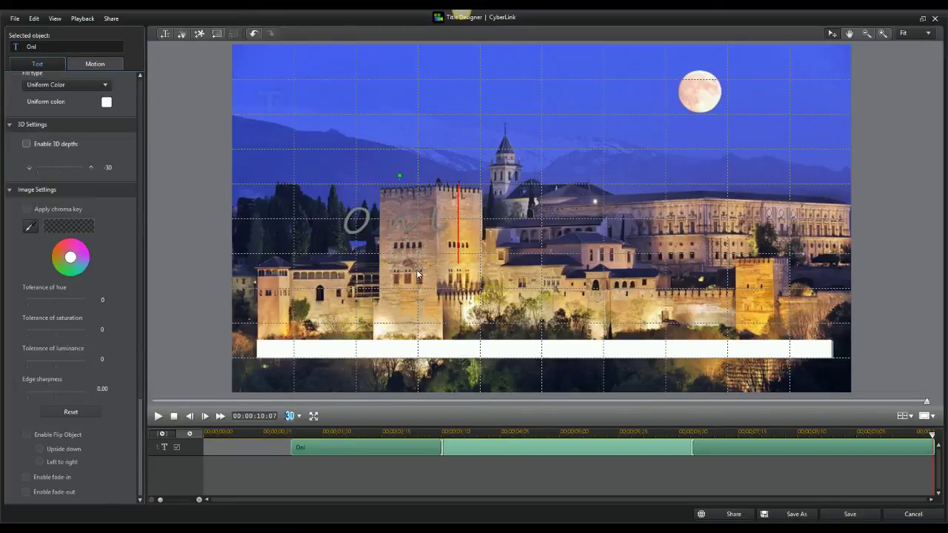
pyautogui.write('y Shoot to Kil')
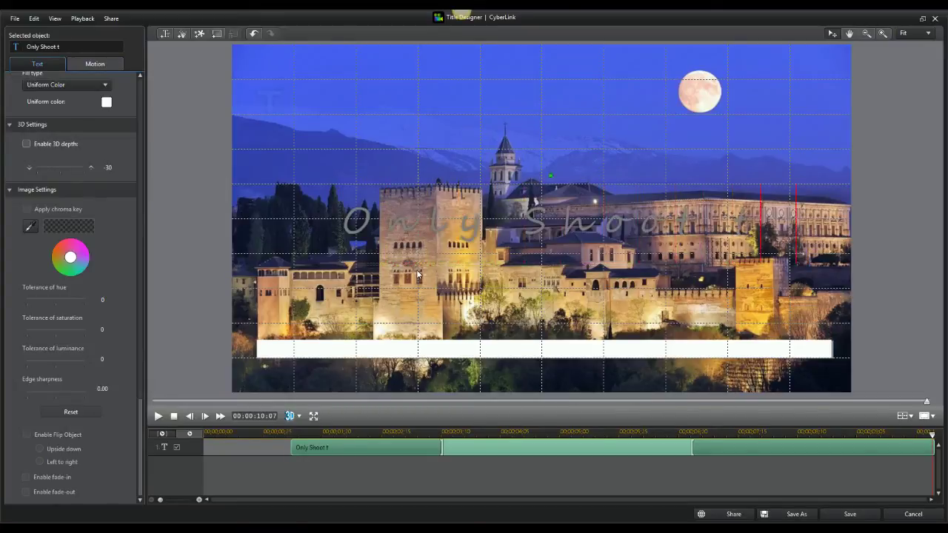
pyautogui.write('l.')
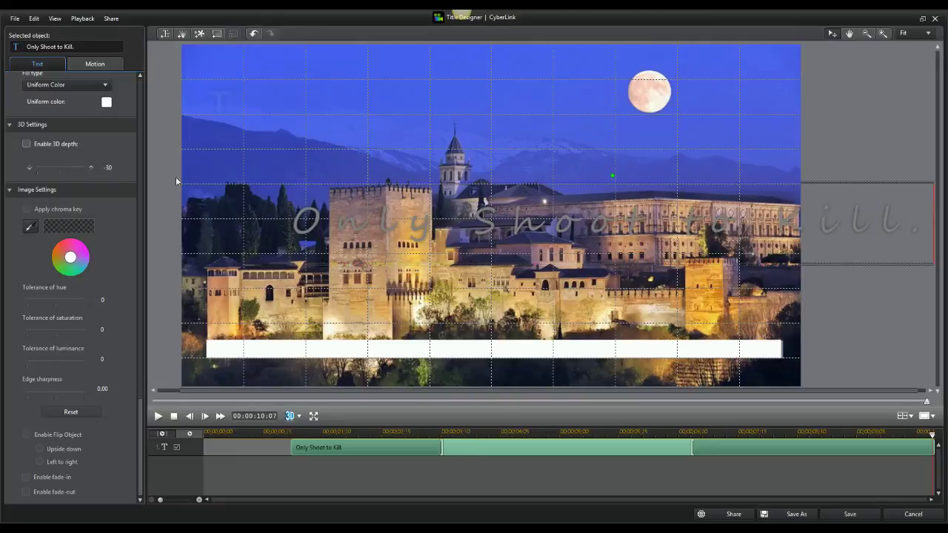
# Step: Set the whole "Only Shoot to Kill." text to the Segoe UI font and colour it white
pyautogui.moveTo(291, 224); pyautogui.dragTo(925, 223)
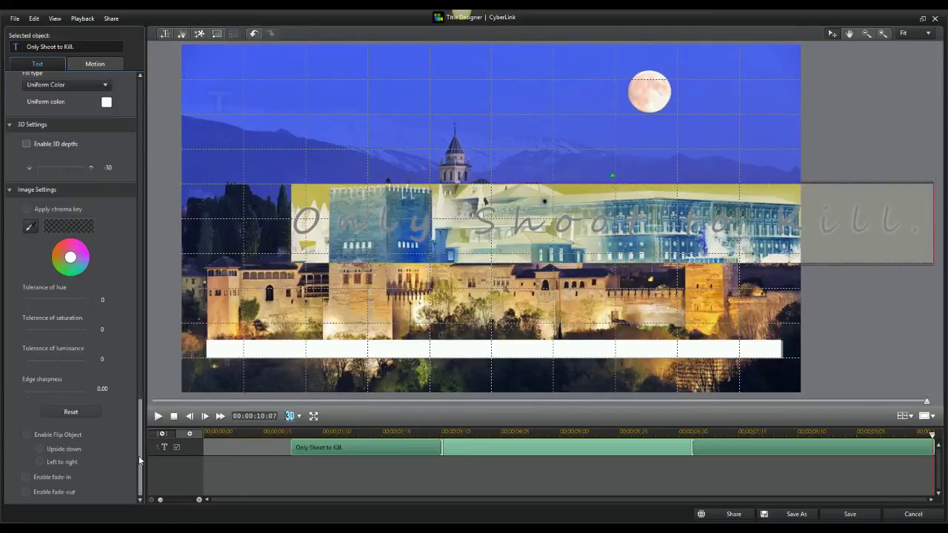
pyautogui.scroll(15, 114, 291)
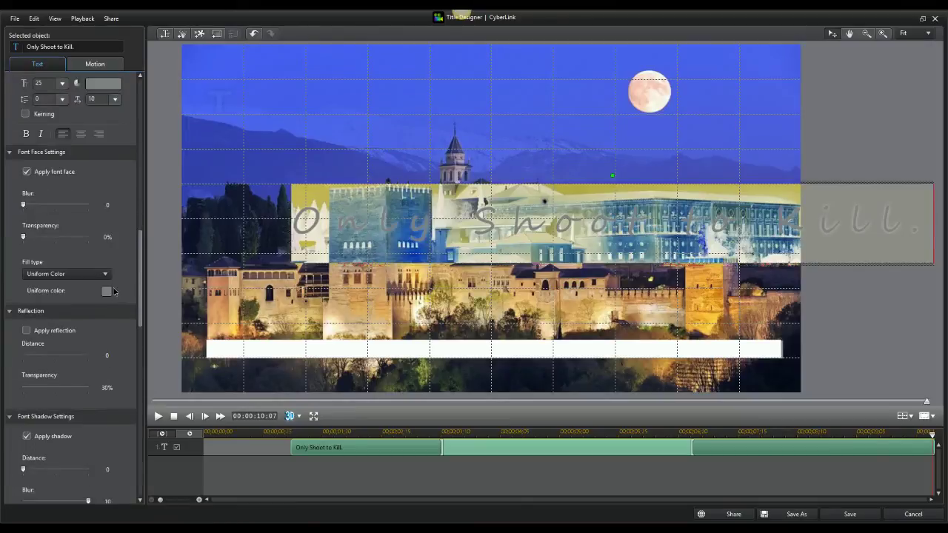
pyautogui.scroll(5, 112, 291)
pyautogui.click(113, 275)
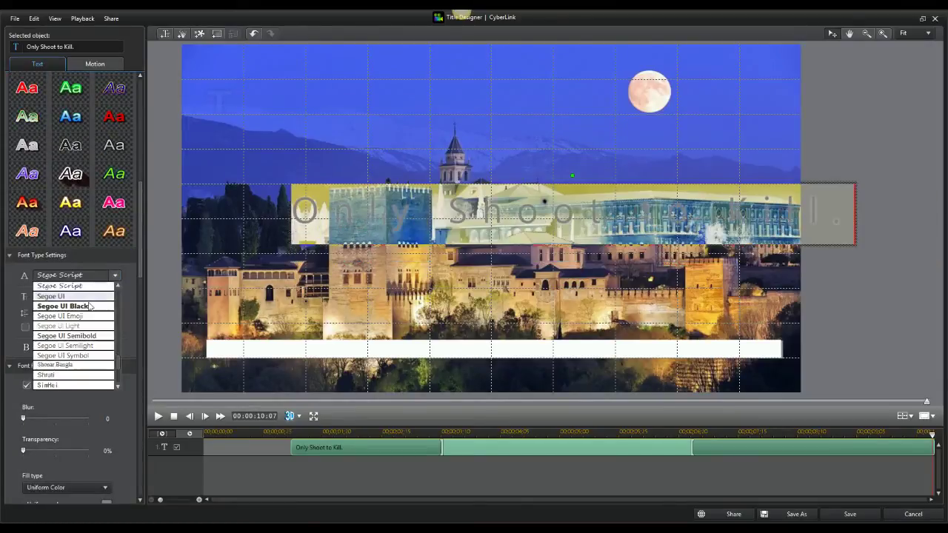
pyautogui.scroll(1, 89, 306)
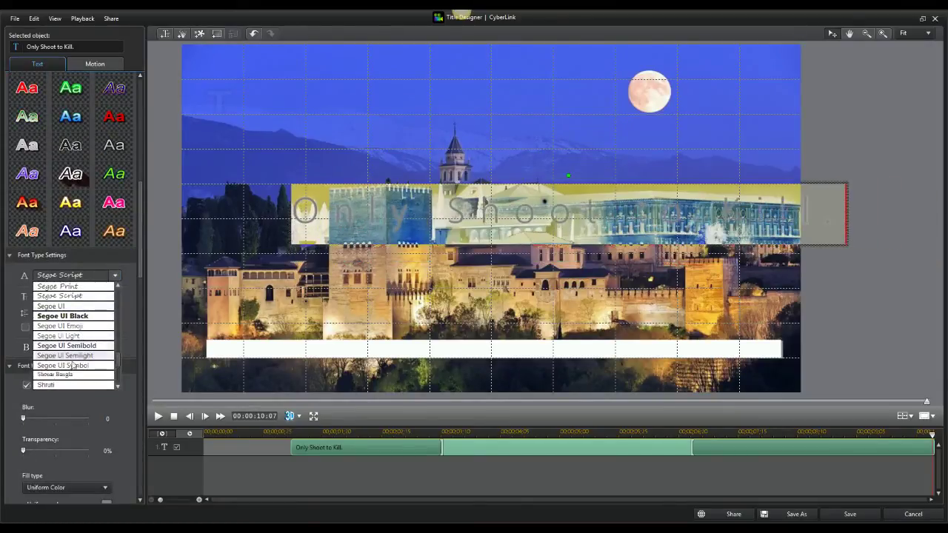
pyautogui.click(74, 307)
pyautogui.click(107, 299)
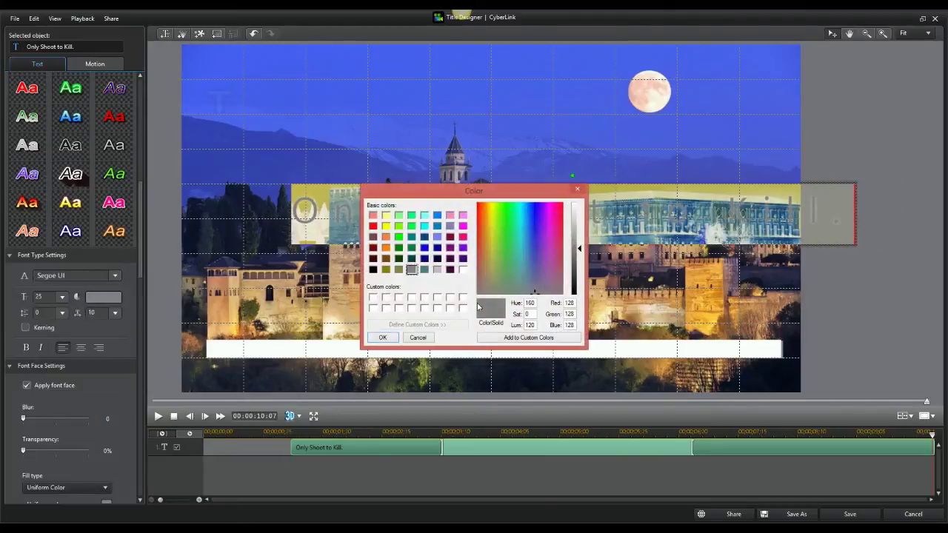
pyautogui.click(463, 269)
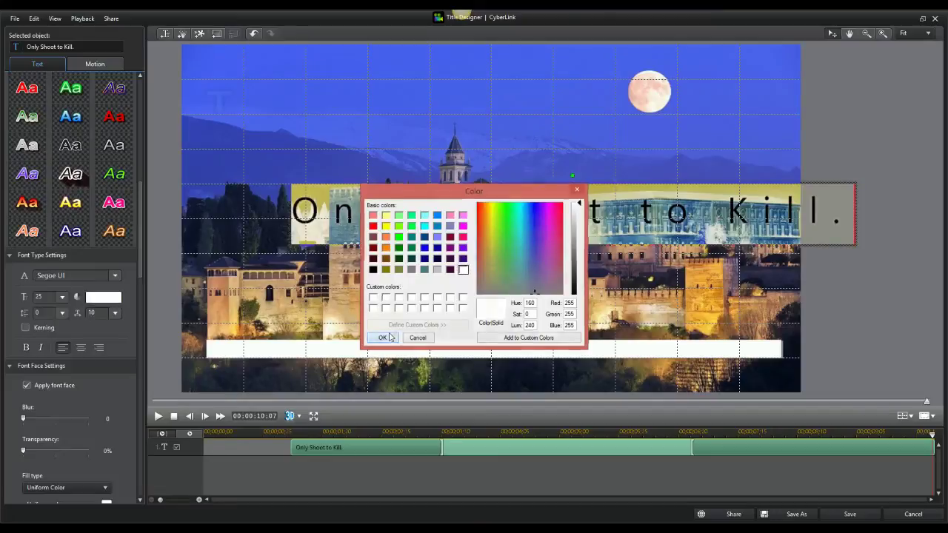
pyautogui.click(380, 337)
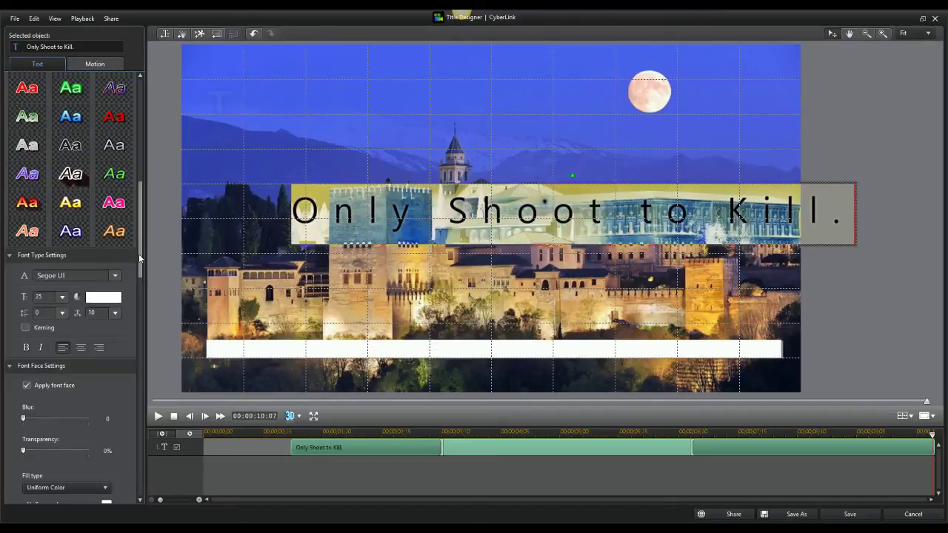
# Step: Set the "Only Shoot to Kill." text's font size to 8 and its character spacing to 0
pyautogui.click(62, 297)
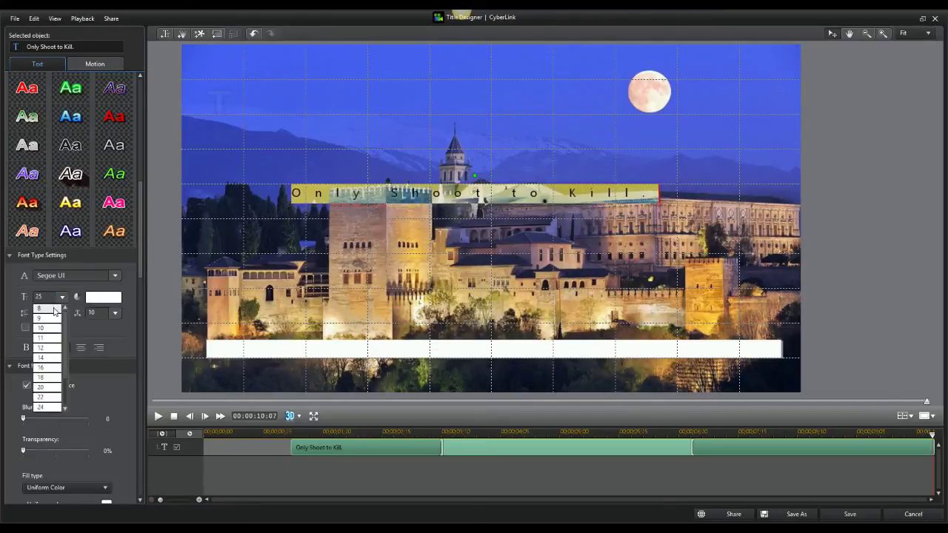
pyautogui.click(54, 309)
pyautogui.click(115, 313)
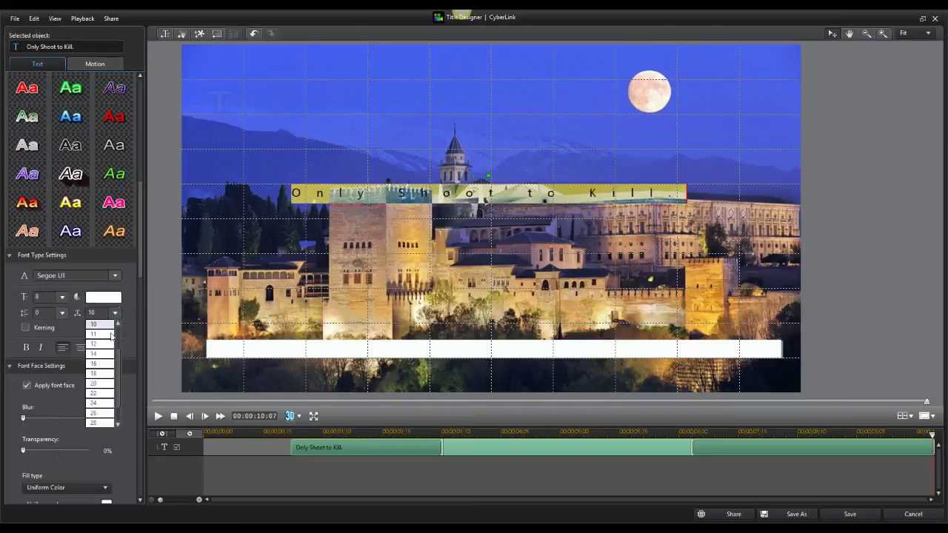
pyautogui.scroll(3, 111, 335)
pyautogui.click(98, 329)
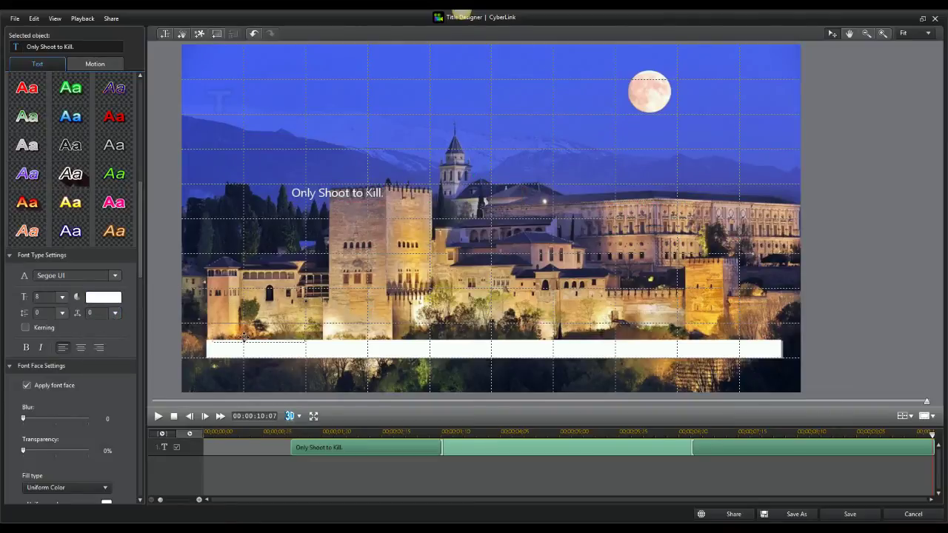
# Step: Move the "Only Shoot to Kill." text to just above the start of the loading bar
pyautogui.moveTo(234, 333); pyautogui.dragTo(236, 333)
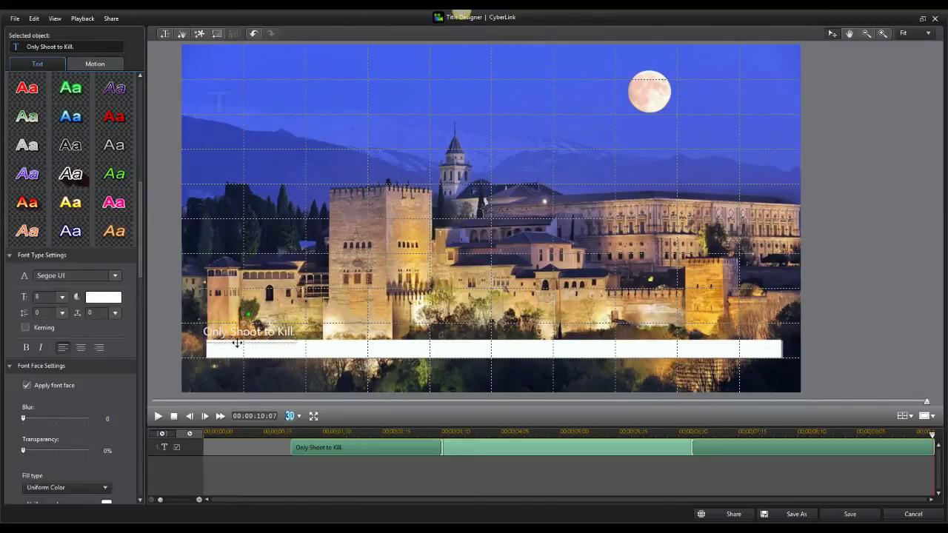
pyautogui.moveTo(240, 345); pyautogui.dragTo(240, 349)
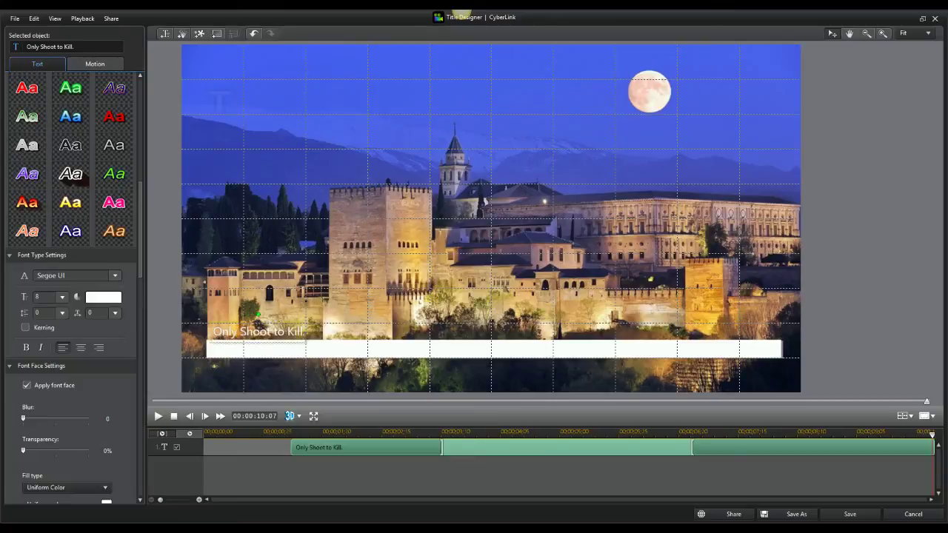
# Step: Apply a uniform black border to the "Only Shoot to Kill." text
pyautogui.doubleClick(252, 332)
pyautogui.scroll(-10, 122, 311)
pyautogui.scroll(-3, 127, 385)
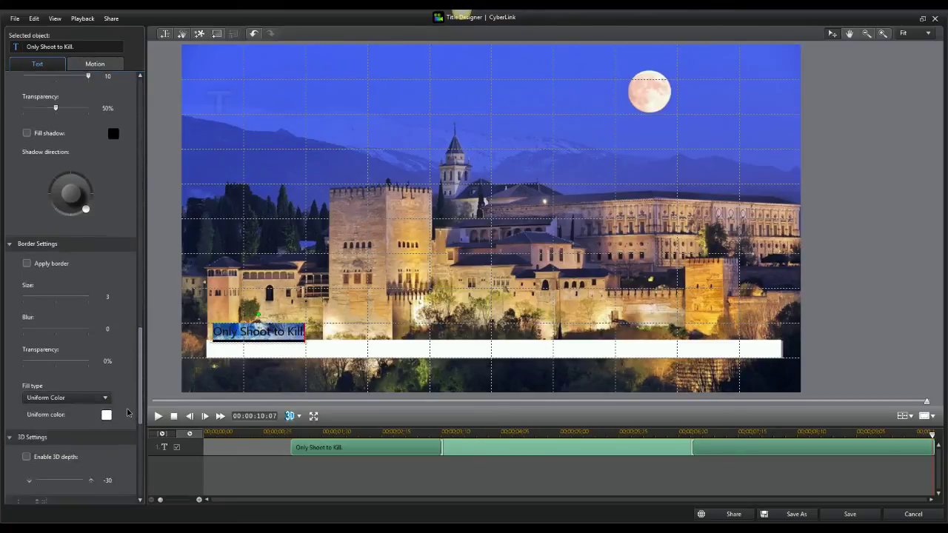
pyautogui.click(106, 405)
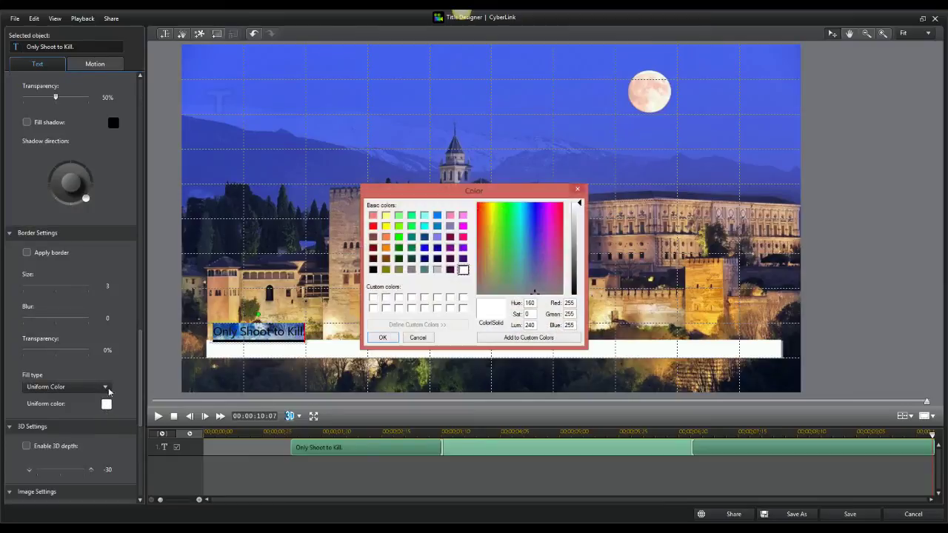
pyautogui.click(373, 271)
pyautogui.click(378, 337)
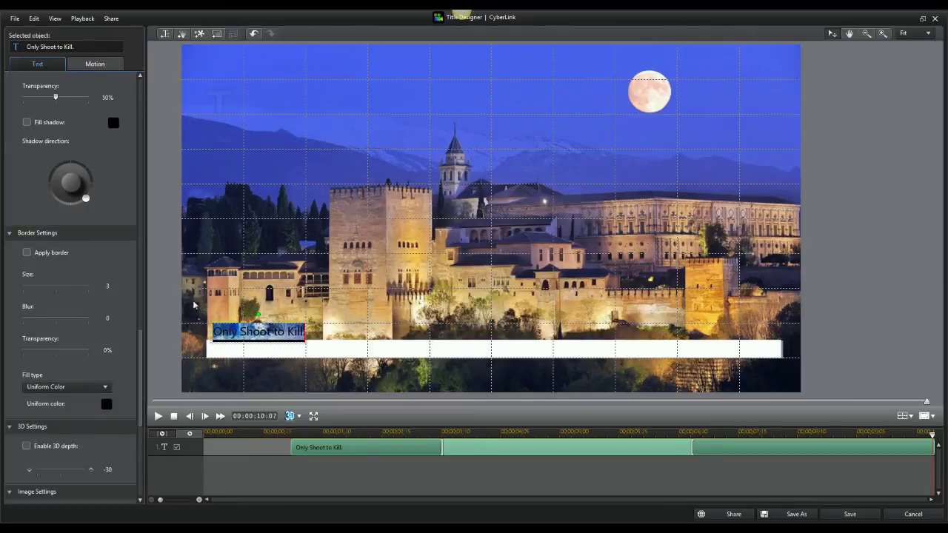
pyautogui.click(28, 253)
pyautogui.click(323, 338)
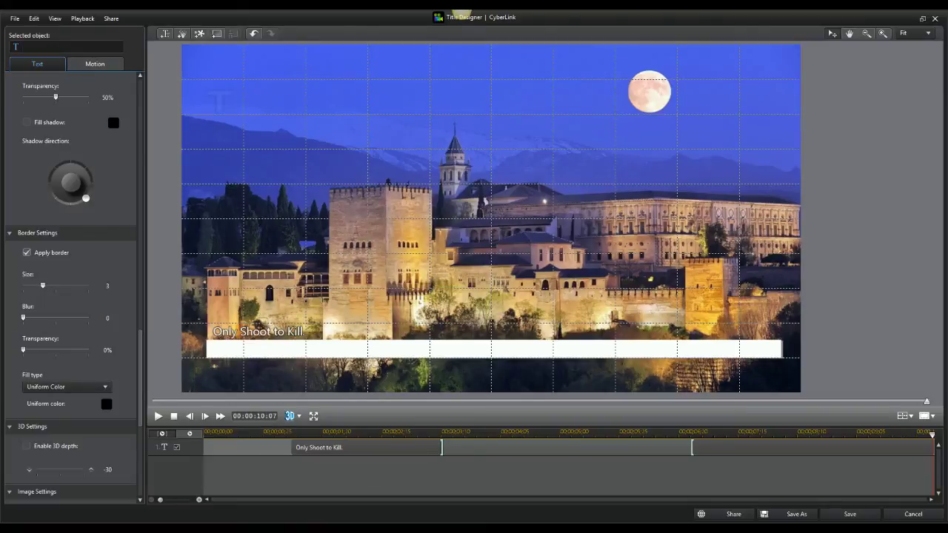
# Step: Shorten the starting effect of the "Only Shoot to Kill." text and extend the text back to 00;00;00;00
pyautogui.click(311, 433)
pyautogui.moveTo(343, 447); pyautogui.dragTo(360, 448)
pyautogui.moveTo(288, 448); pyautogui.dragTo(205, 447)
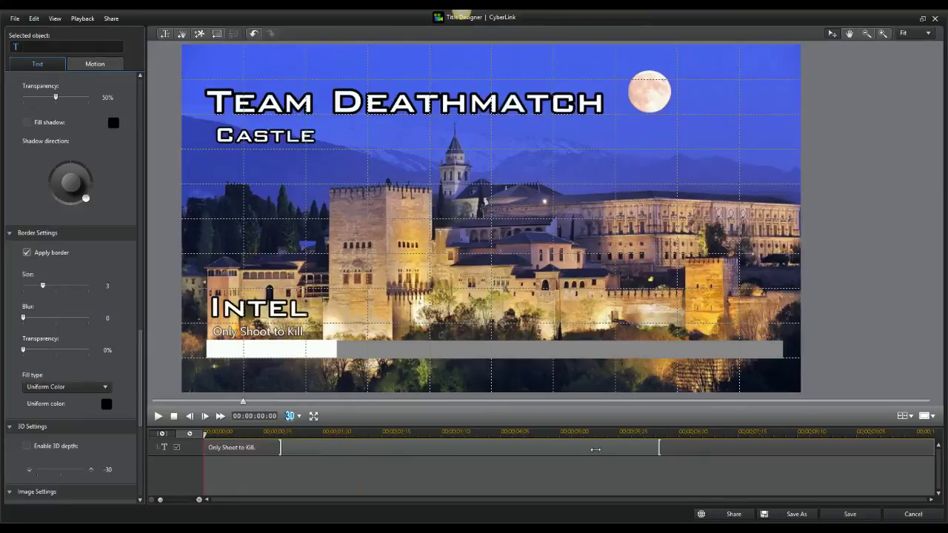
# Step: Move the start of the "Only Shoot to Kill." text's ending effect to about 00;00;09;06 and save the title
pyautogui.click(756, 436)
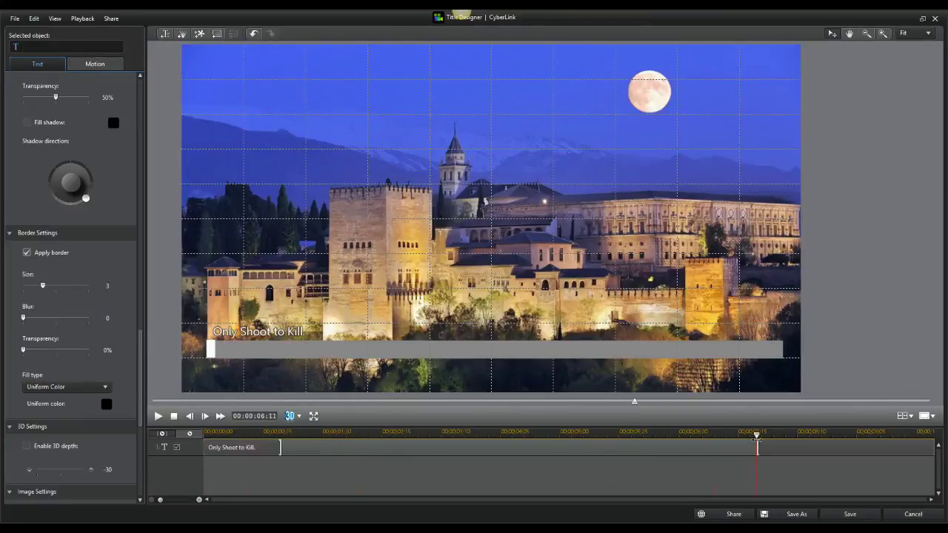
pyautogui.click(855, 435)
pyautogui.moveTo(857, 442); pyautogui.dragTo(860, 444)
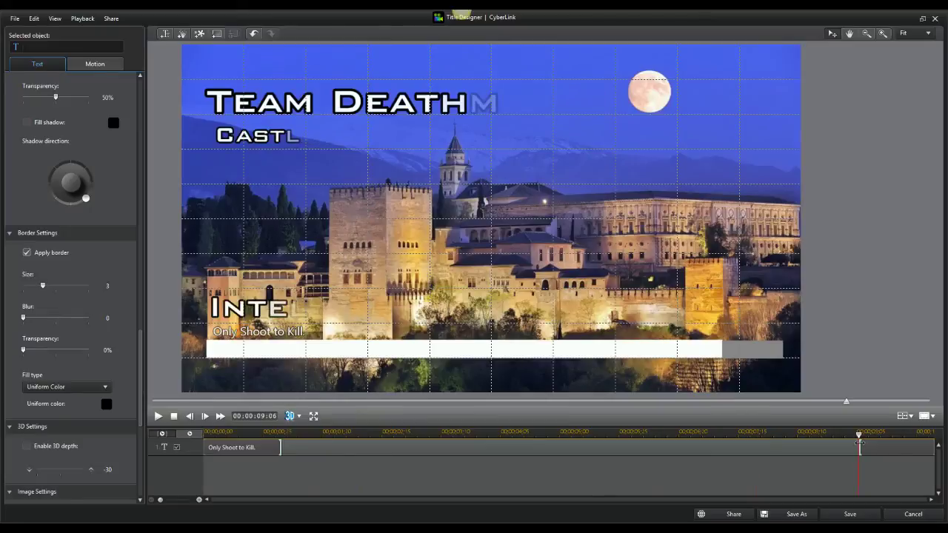
pyautogui.click(850, 514)
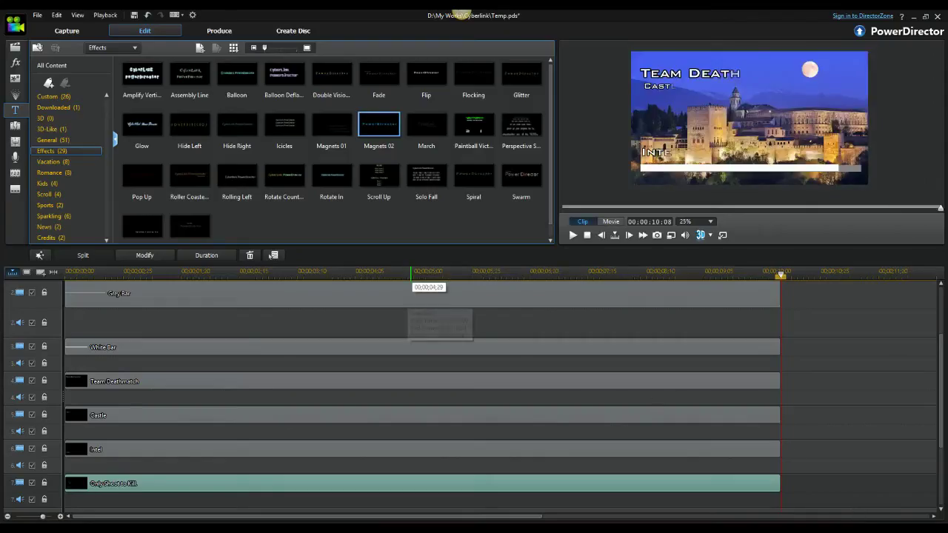
# Step: Add the effects title used for track 7 again at the start of track 8 and extend it to 00;00;10;08
pyautogui.click(411, 320)
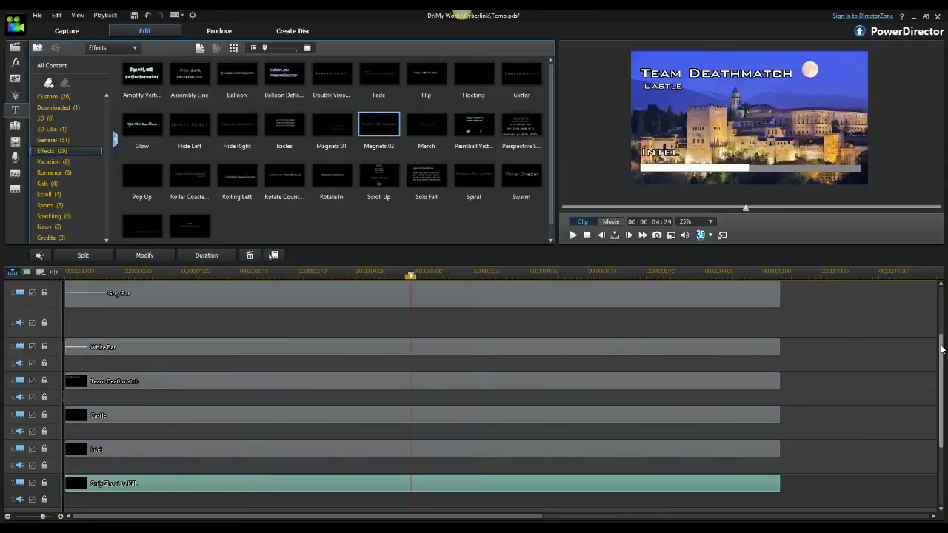
pyautogui.moveTo(934, 343); pyautogui.dragTo(931, 396)
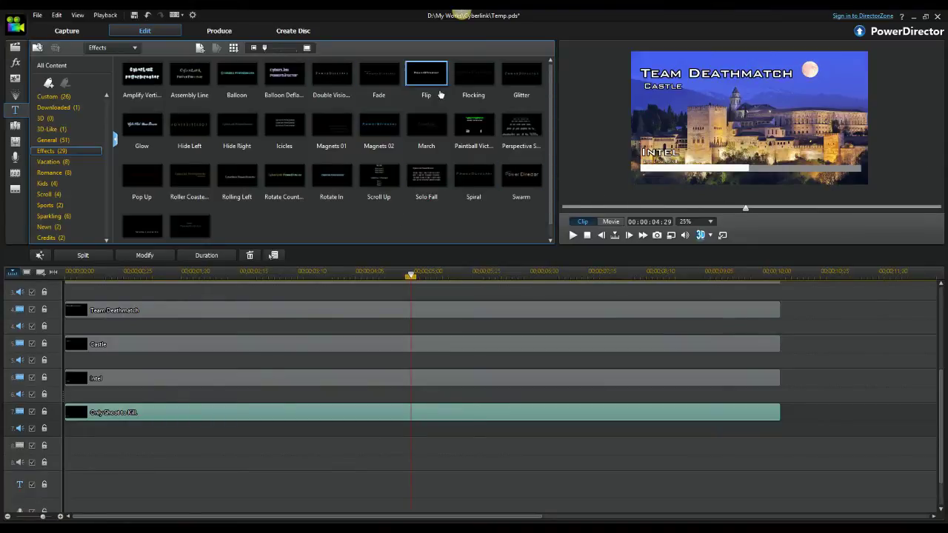
pyautogui.moveTo(383, 81); pyautogui.dragTo(46, 447)
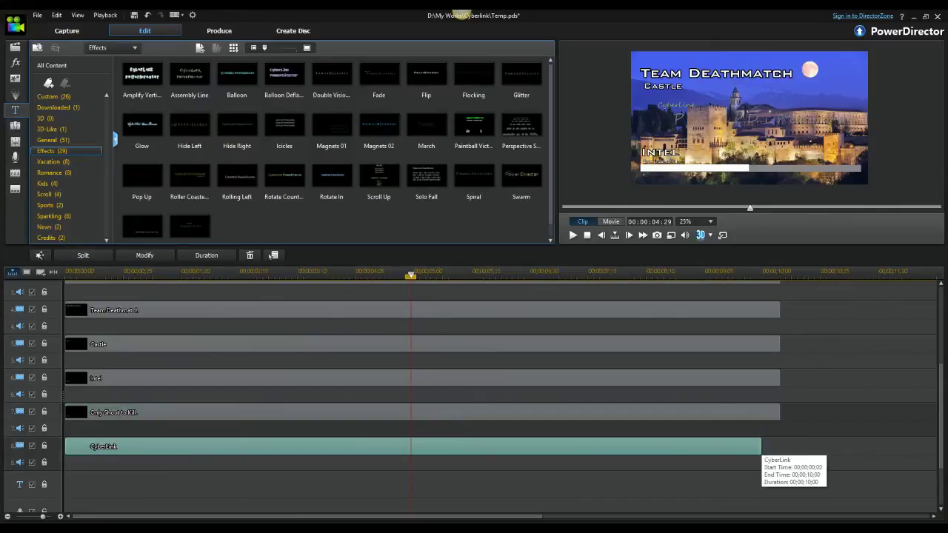
pyautogui.click(778, 447)
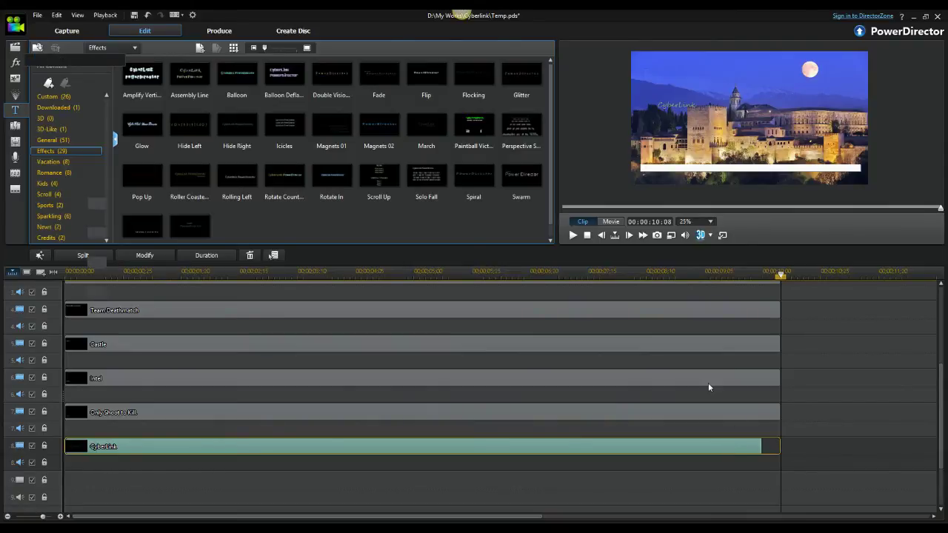
# Step: Delete the "CyberLink" text from the track 8 title and extend its "PowerDirector" text back to 00;00;00;00
pyautogui.press('Return')
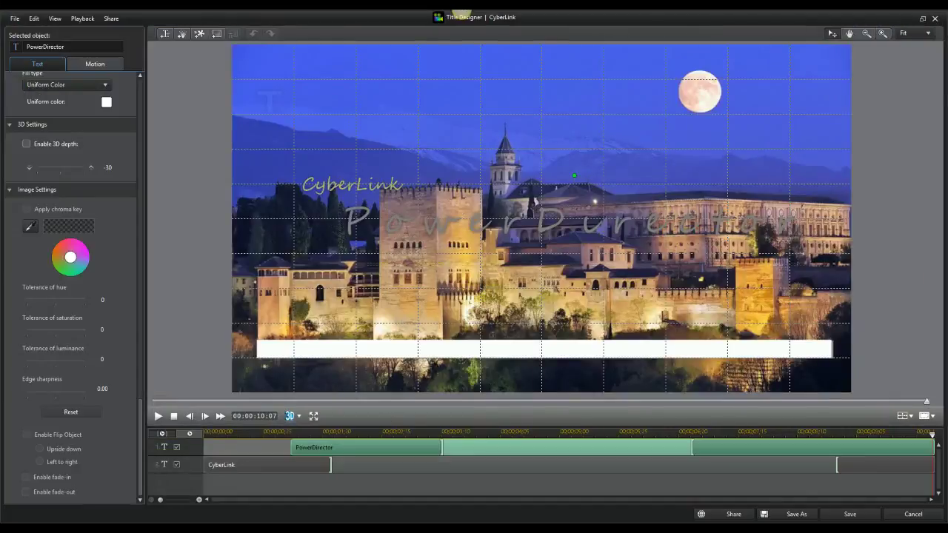
pyautogui.click(234, 466)
pyautogui.press('Delete')
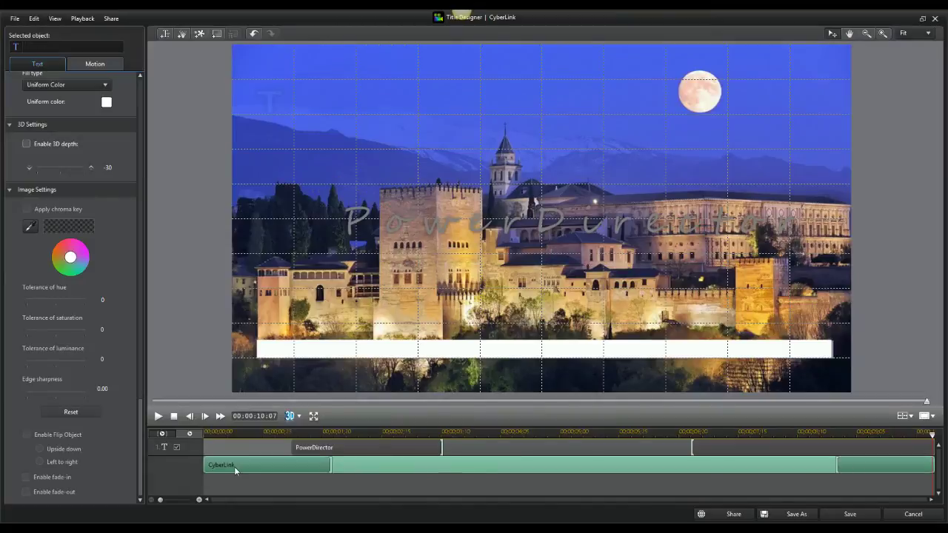
pyautogui.click(290, 447)
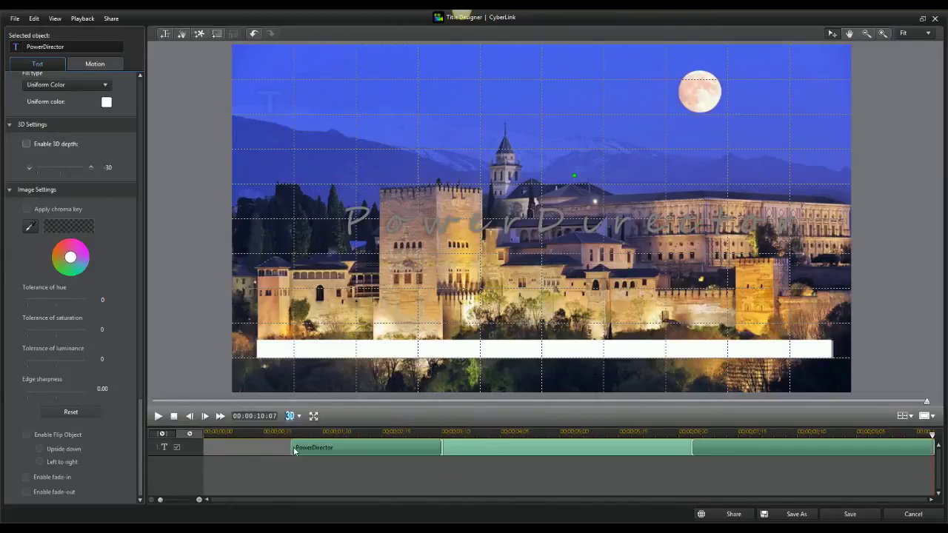
pyautogui.moveTo(290, 447); pyautogui.dragTo(205, 447)
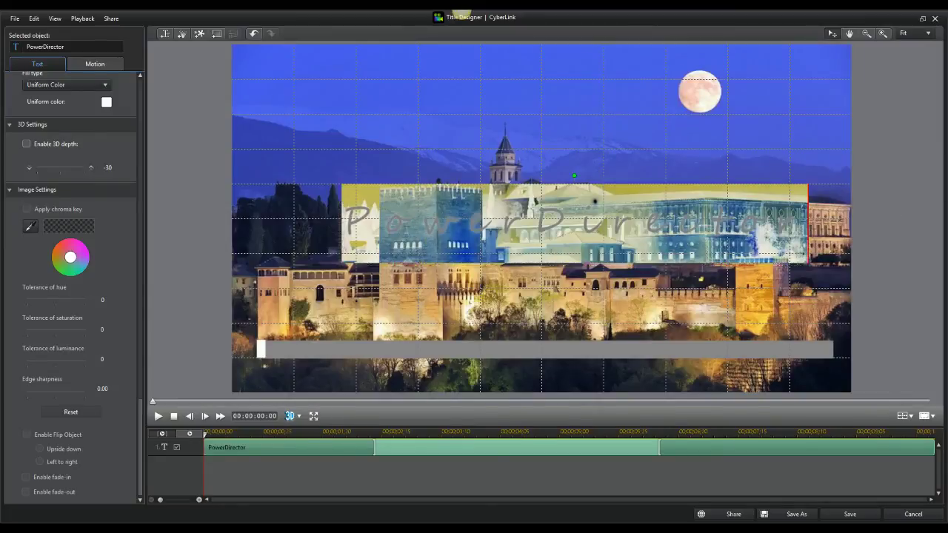
# Step: Replace the "PowerDirector" text in the track 8 title with "Setting Up Game..."
pyautogui.write('Se')
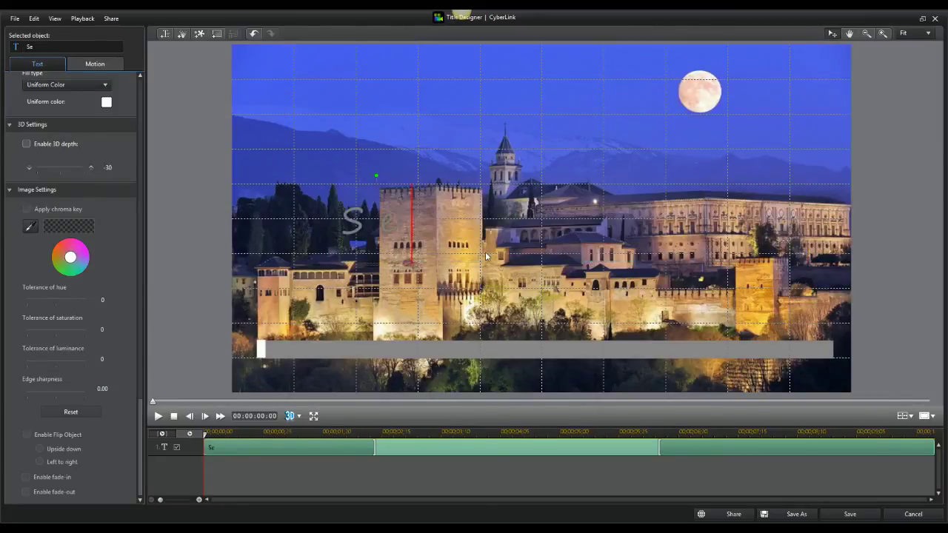
pyautogui.write('tting Up Game')
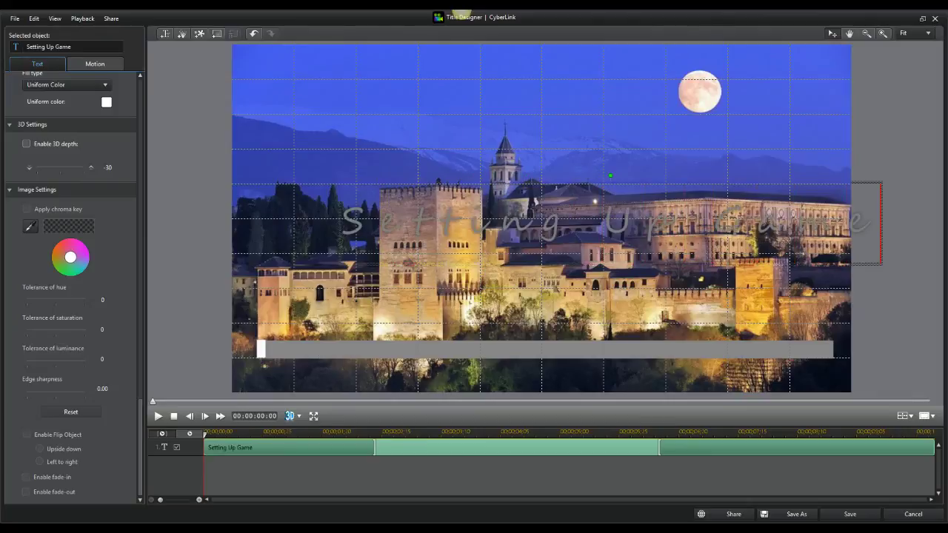
pyautogui.write('...')
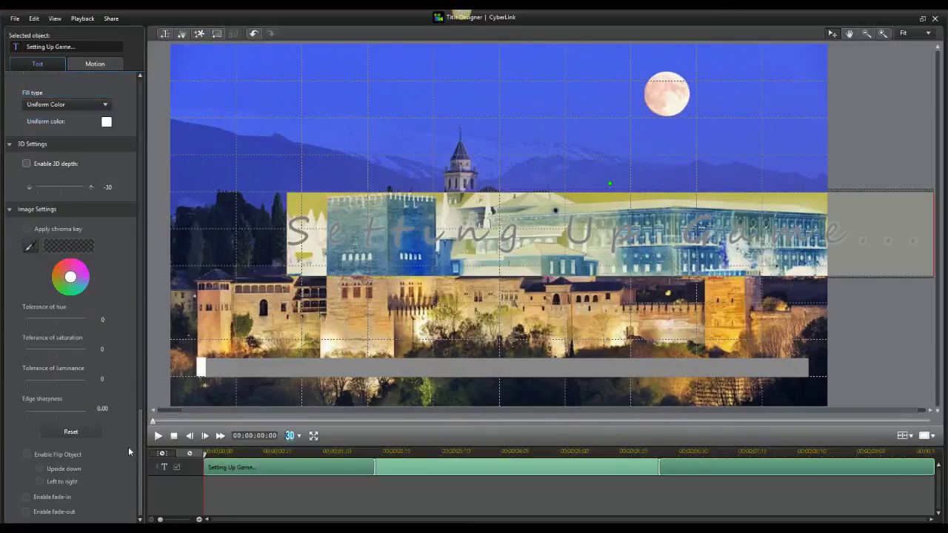
# Step: Set the "Setting Up Game..." text to the Segoe UI font at size 8 with character spacing 0
pyautogui.scroll(10, 126, 445)
pyautogui.scroll(5, 132, 275)
pyautogui.click(82, 208)
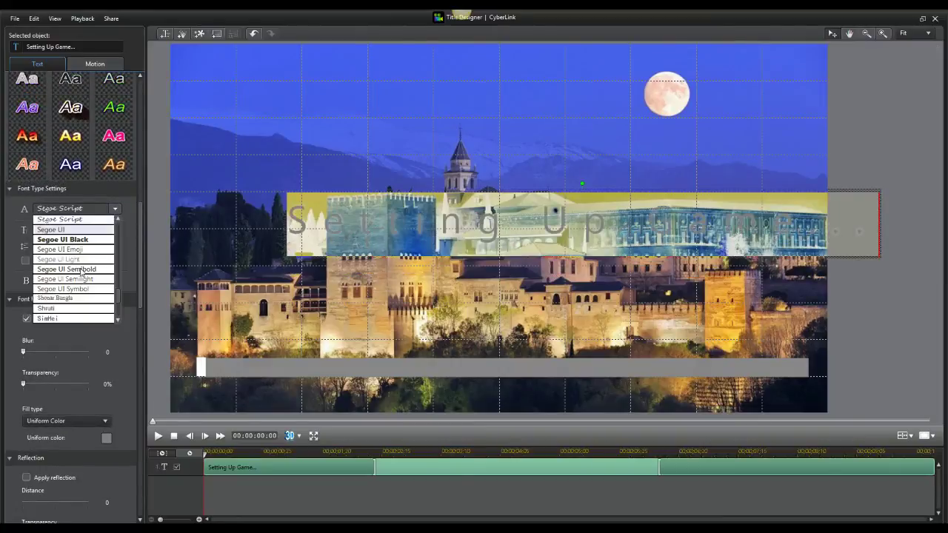
pyautogui.click(68, 231)
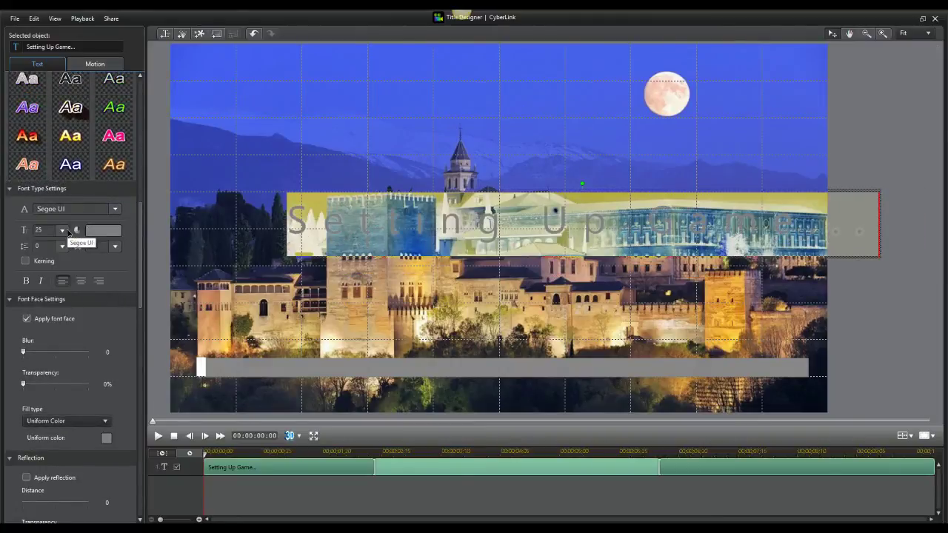
pyautogui.click(117, 249)
pyautogui.click(100, 259)
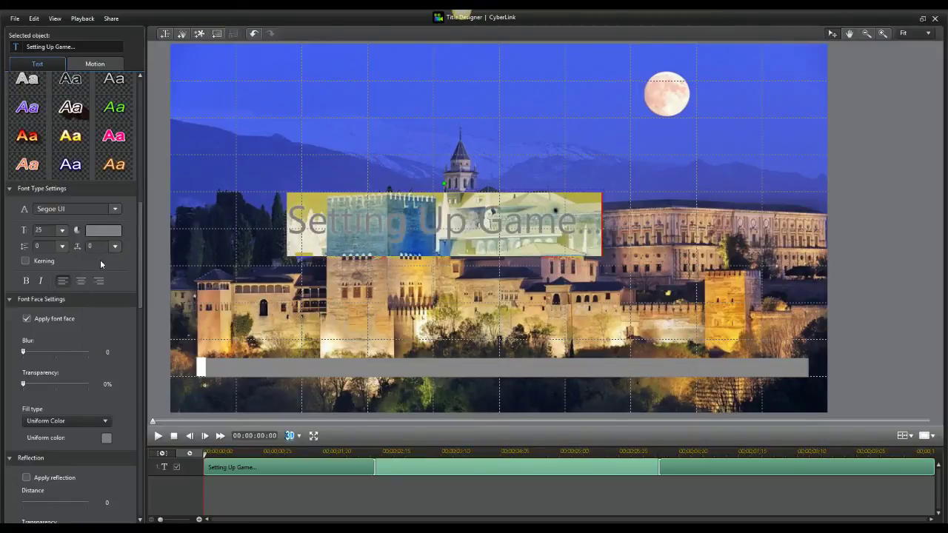
pyautogui.click(62, 230)
pyautogui.click(47, 246)
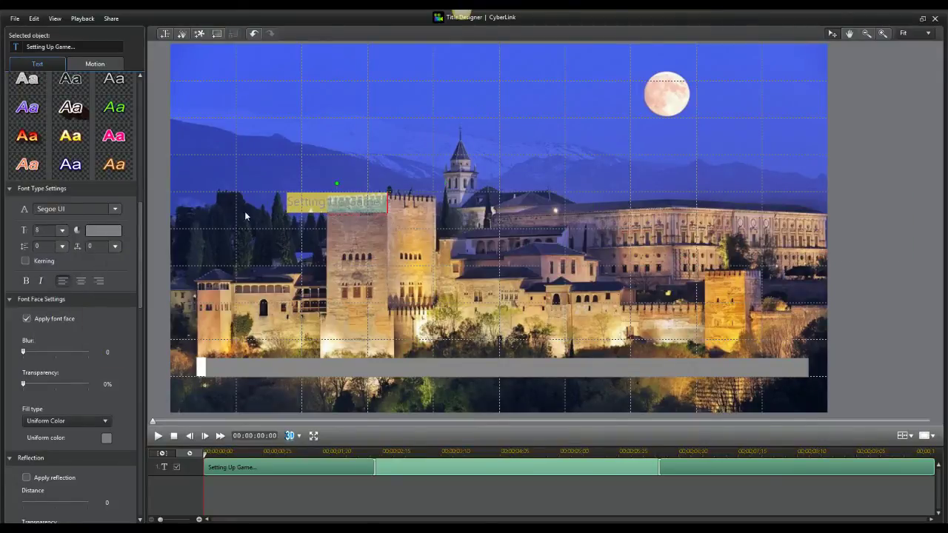
# Step: Change the "Setting Up Game..." text's font colour to white
pyautogui.click(115, 234)
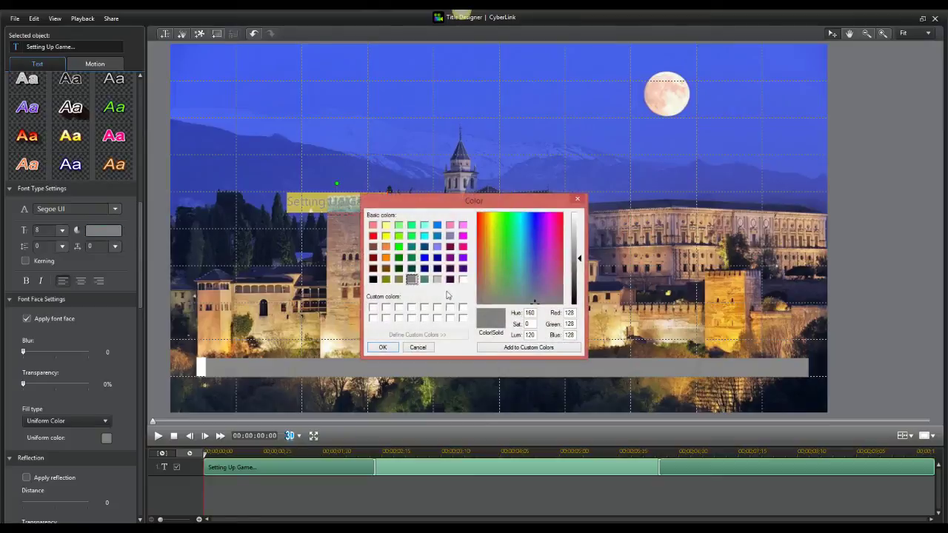
pyautogui.click(463, 280)
pyautogui.click(382, 347)
# Step: Apply a border to the "Setting Up Game..." text and make its uniform colour black
pyautogui.scroll(-3, 126, 392)
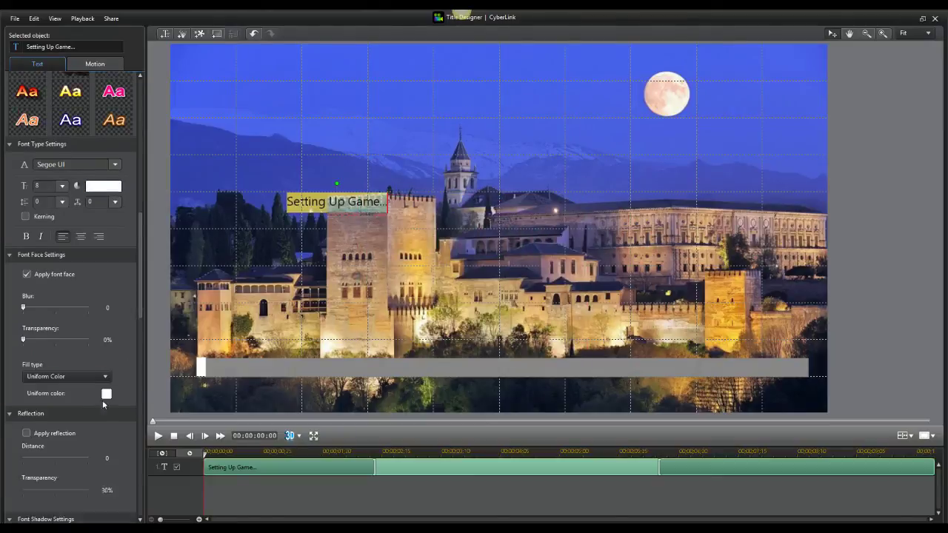
pyautogui.scroll(-3, 37, 399)
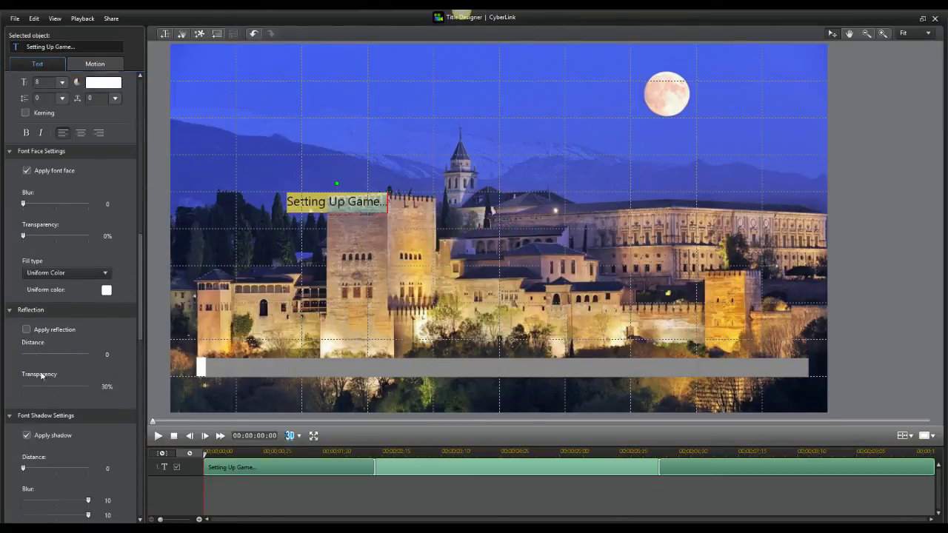
pyautogui.scroll(-5, 44, 435)
pyautogui.click(27, 435)
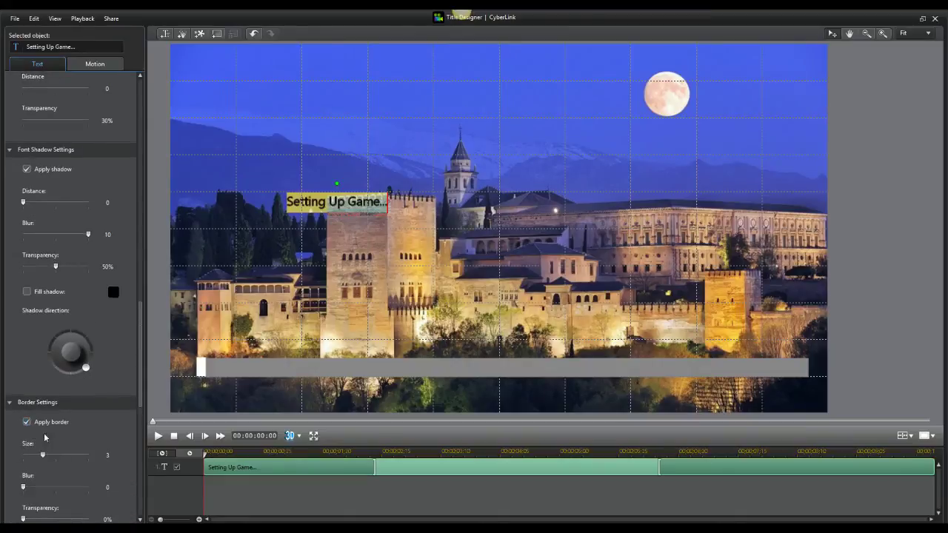
pyautogui.scroll(-3, 104, 481)
pyautogui.click(106, 499)
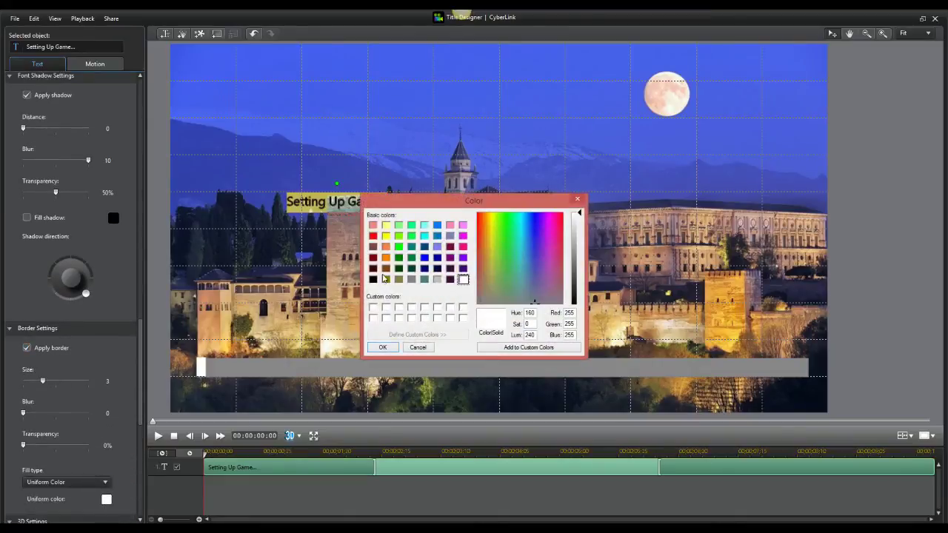
pyautogui.click(373, 279)
pyautogui.click(383, 346)
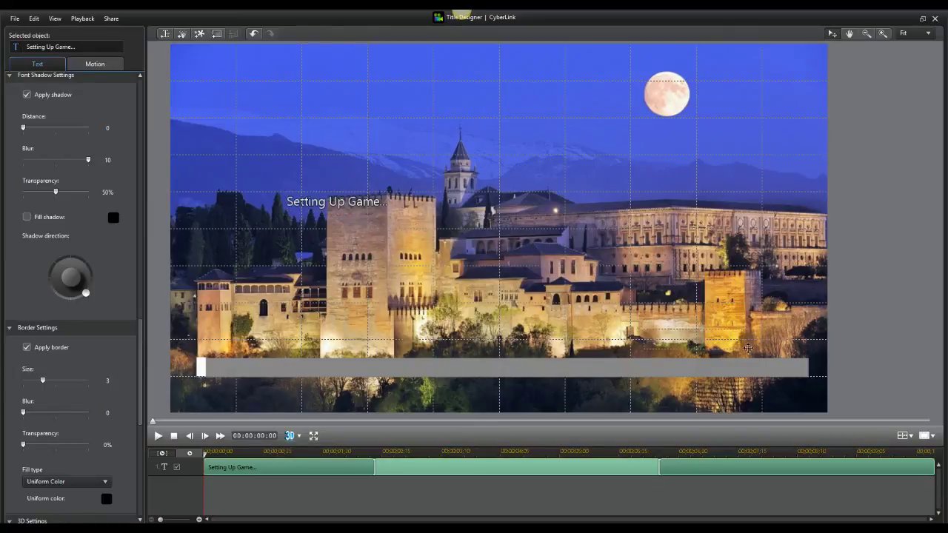
# Step: Place the text just above the loading bar's right end, shorten its starting effect and begin its ending effect at 00;00;08;13, saving the title
pyautogui.moveTo(791, 354); pyautogui.dragTo(792, 352)
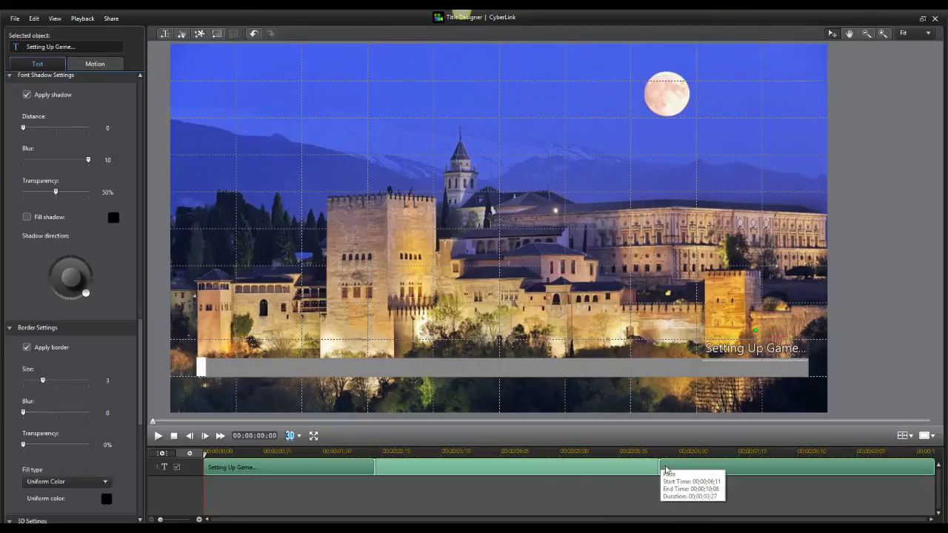
pyautogui.moveTo(657, 469); pyautogui.dragTo(665, 468)
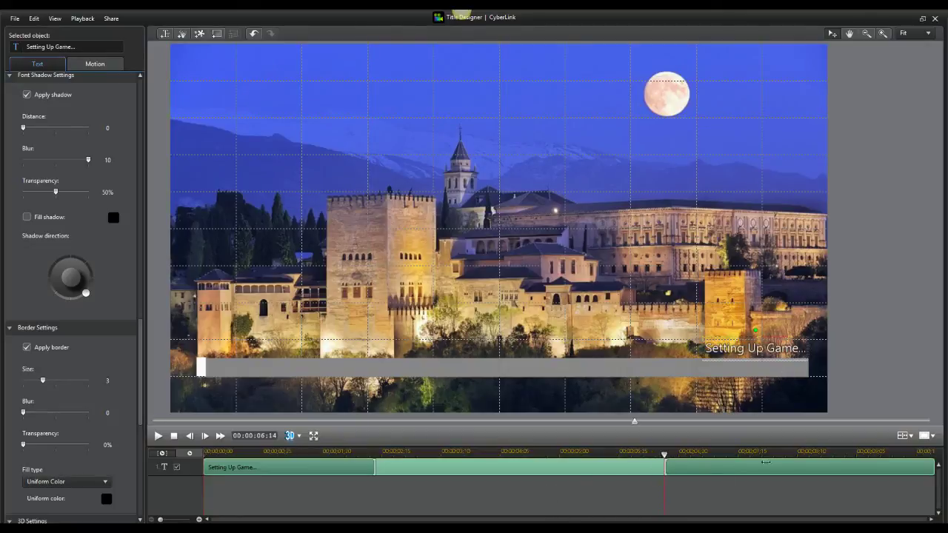
pyautogui.moveTo(791, 461); pyautogui.dragTo(804, 470)
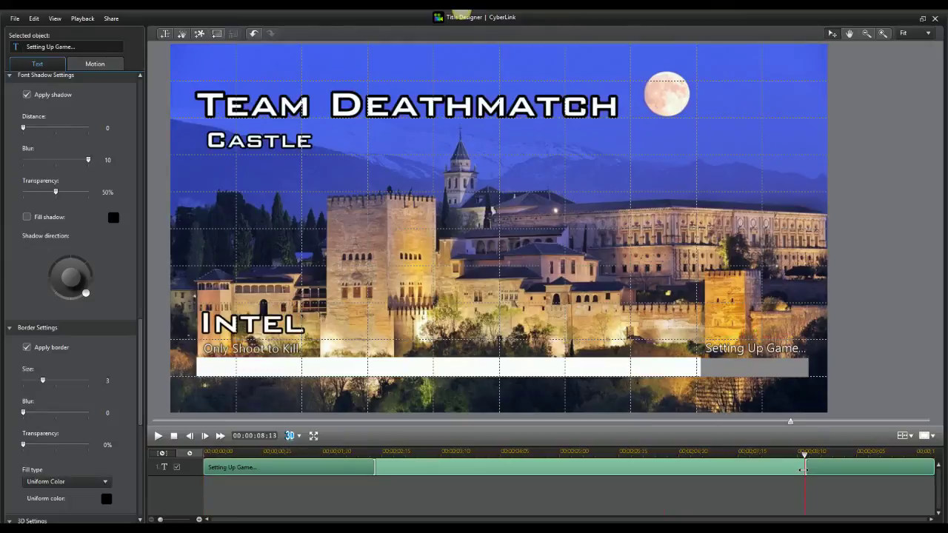
pyautogui.moveTo(374, 467); pyautogui.dragTo(332, 468)
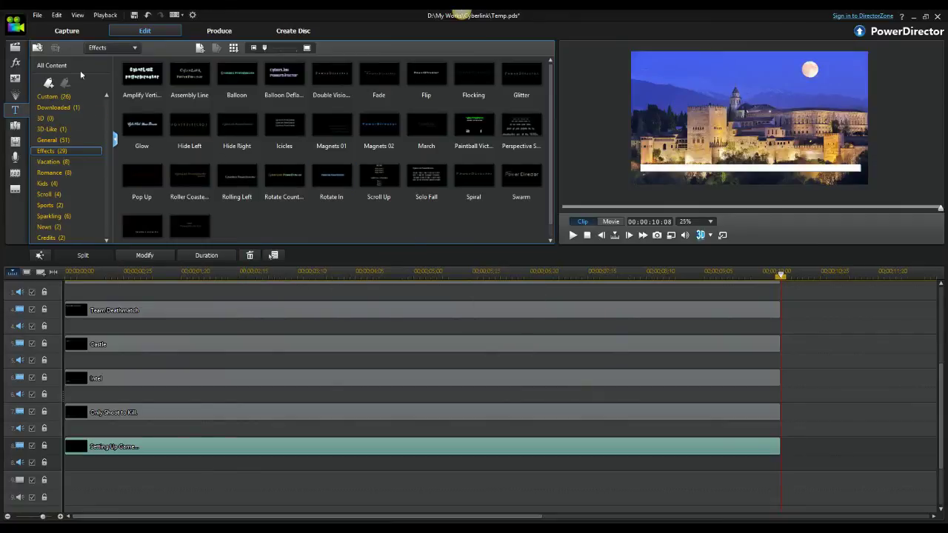
# Step: Add the Direct Impact music to audio track 8 from the start and cut off everything after 00;00;10;08
pyautogui.click(15, 46)
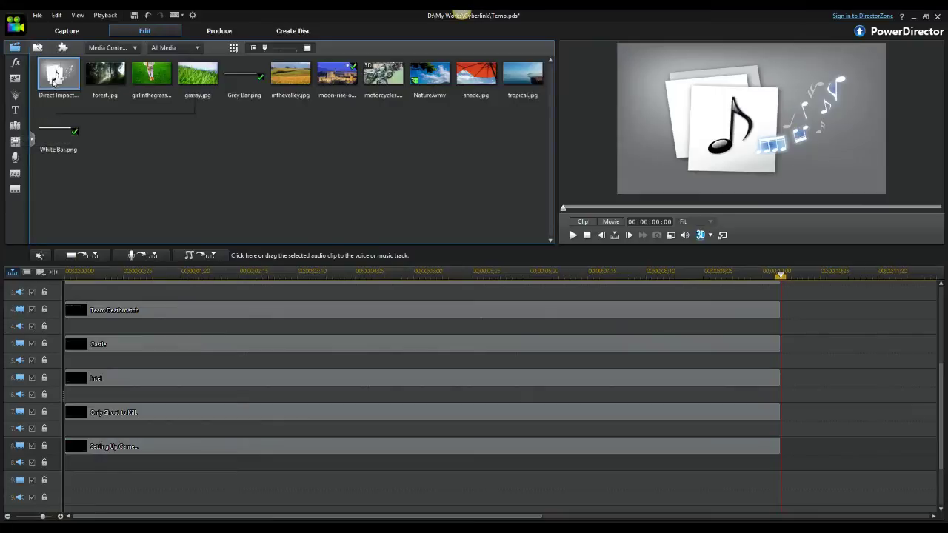
pyautogui.moveTo(58, 74); pyautogui.dragTo(68, 466)
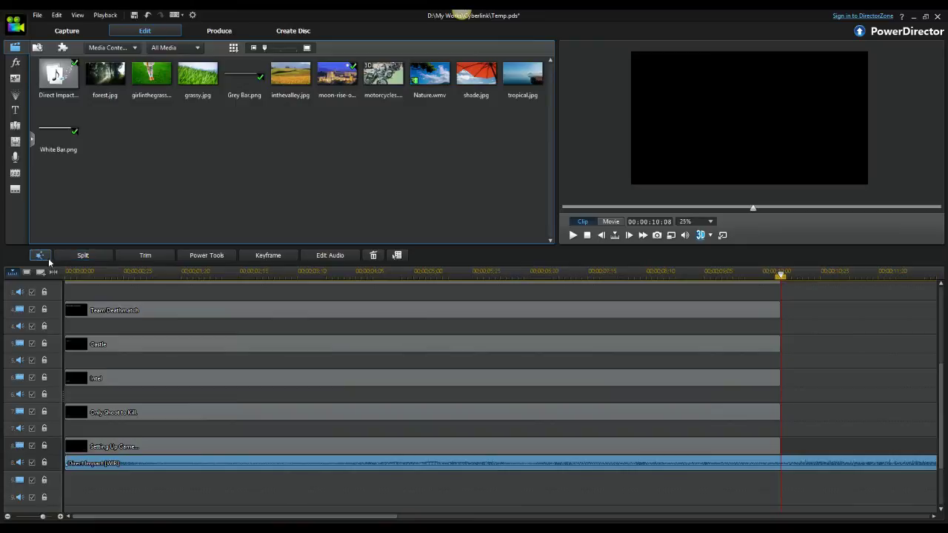
pyautogui.click(97, 257)
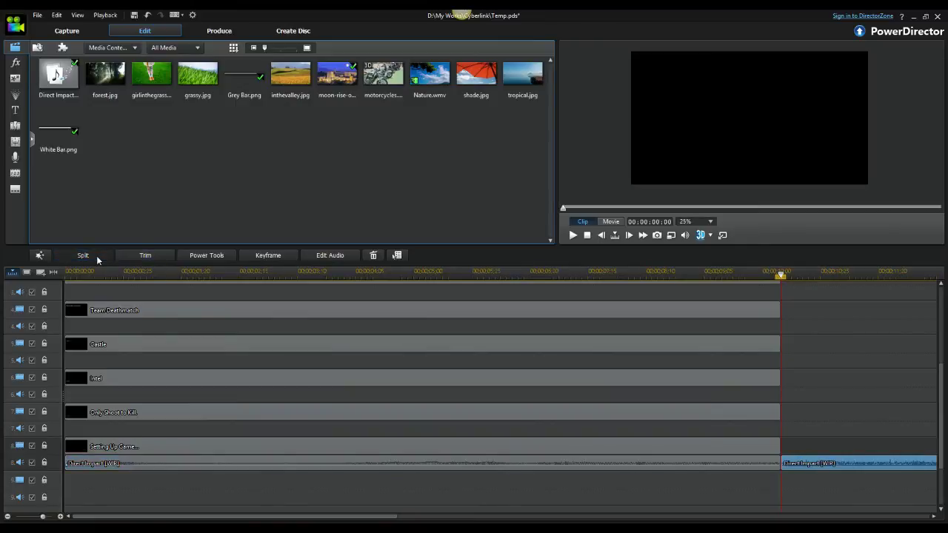
pyautogui.press('Delete')
pyautogui.click(341, 485)
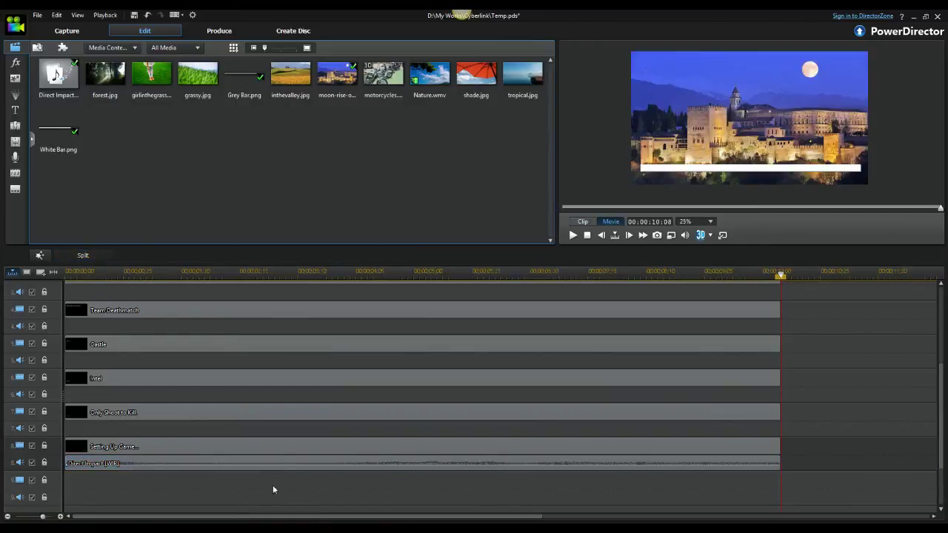
# Step: Play the finished loading screen from the beginning and return the playhead to 00;00;07;03
pyautogui.click(68, 274)
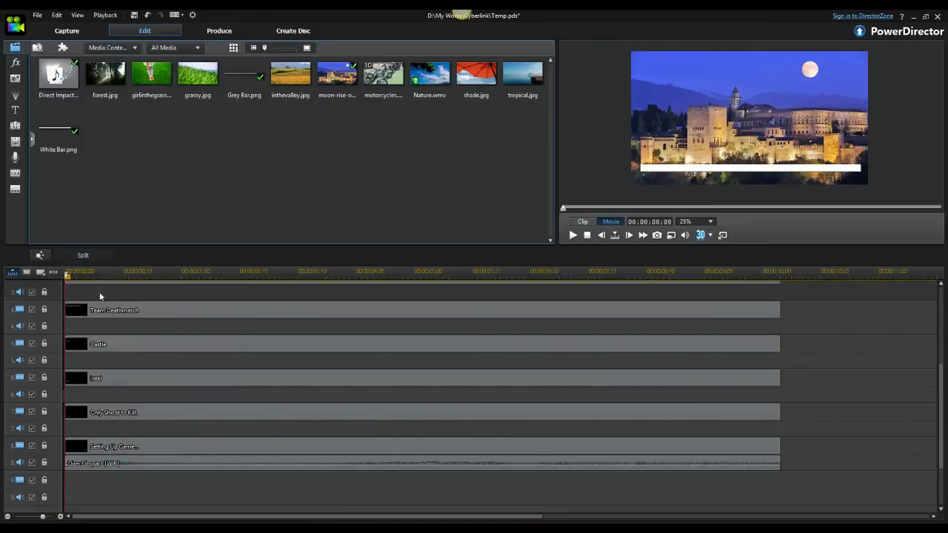
pyautogui.press('space')
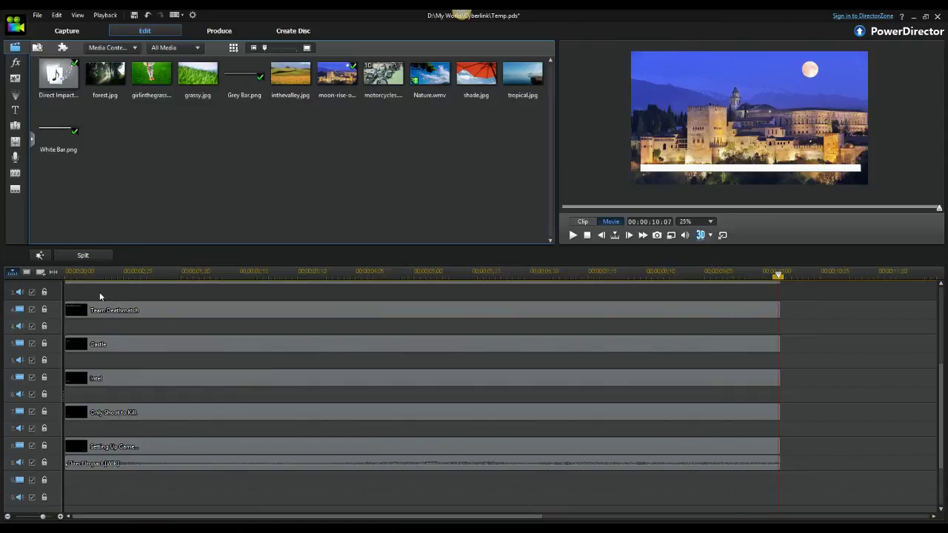
pyautogui.click(560, 271)
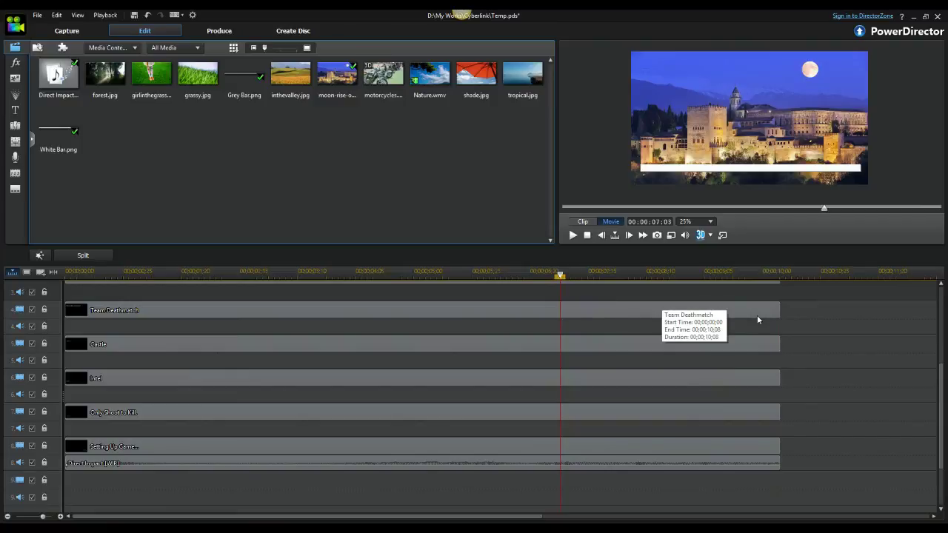
# Step: Look over the video production format options, return to editing and preview the frame at 00;00;08;18
pyautogui.click(233, 31)
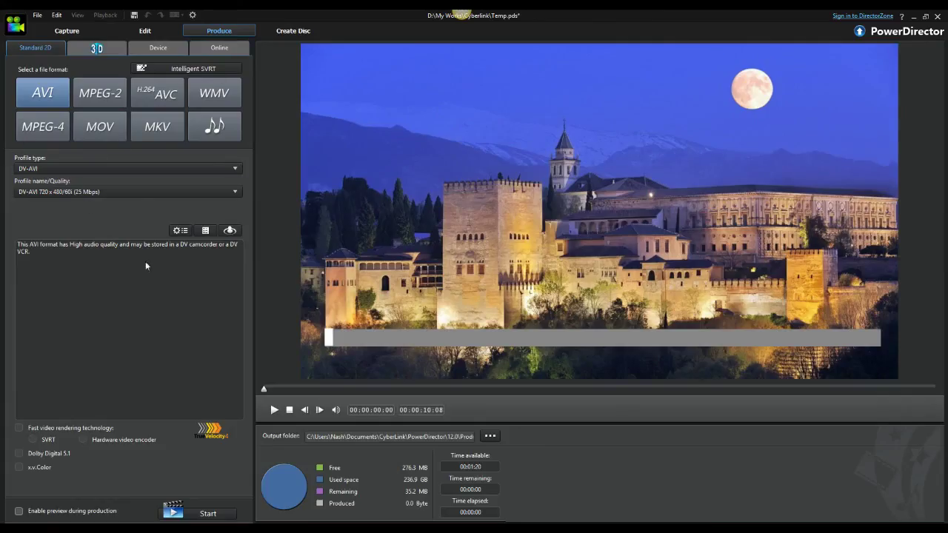
pyautogui.click(158, 32)
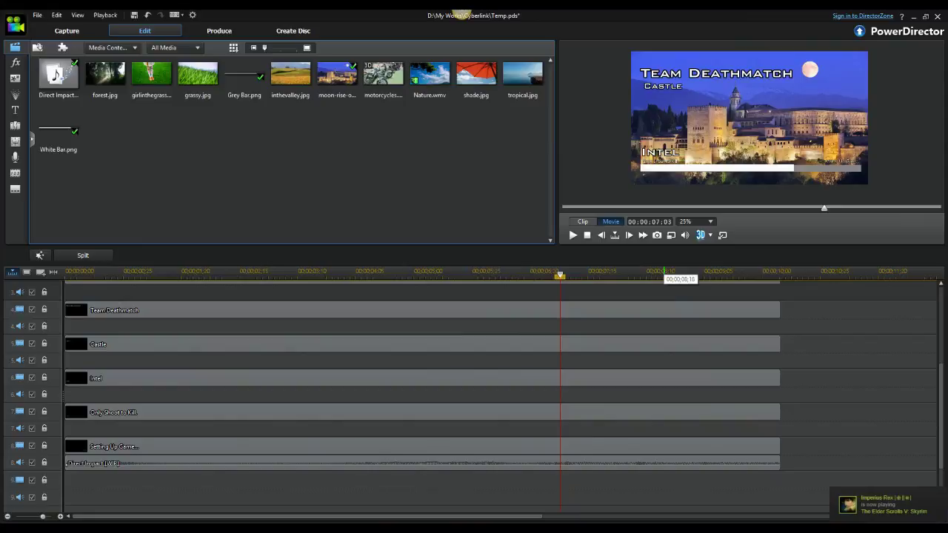
pyautogui.click(664, 273)
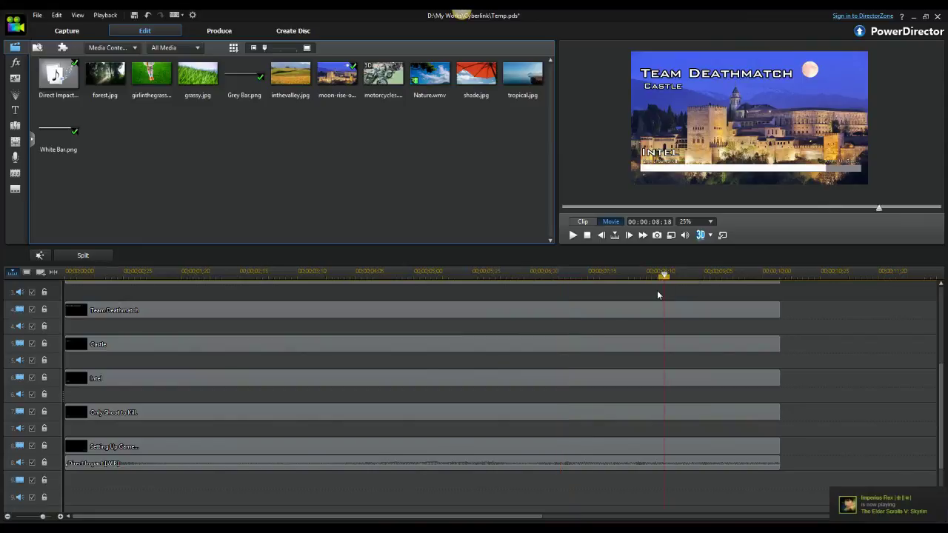